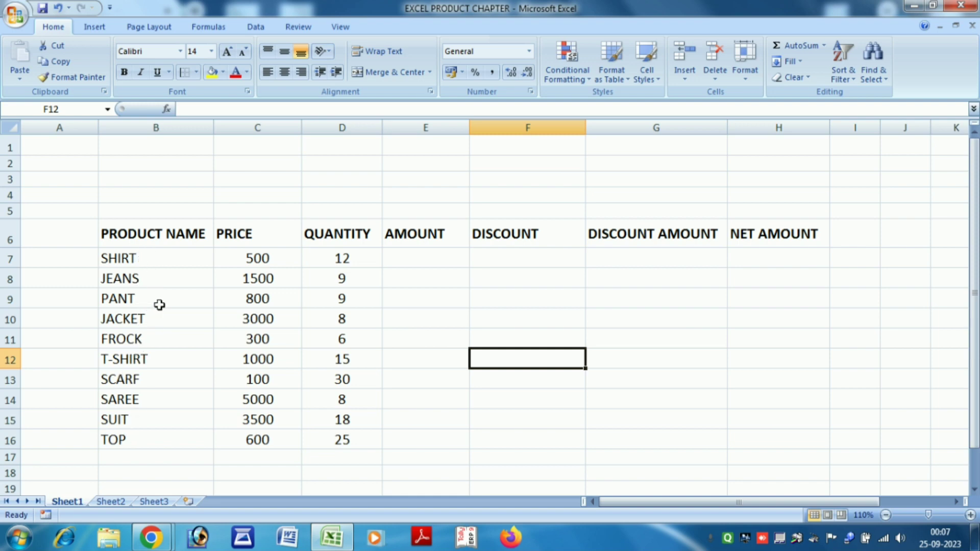
# Overwrite the PRICE header in cell C6 with RATE.
pyautogui.click(252, 234)
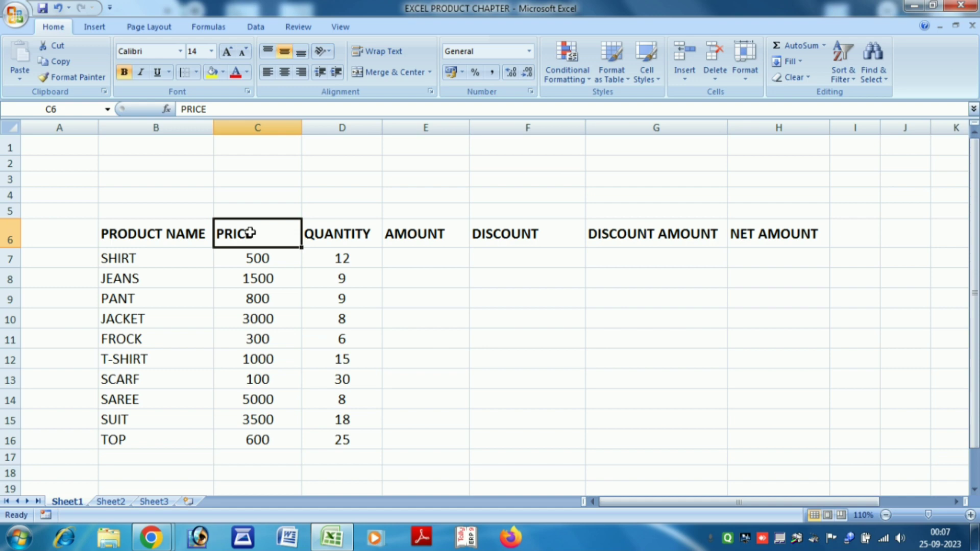
pyautogui.write('RATE')
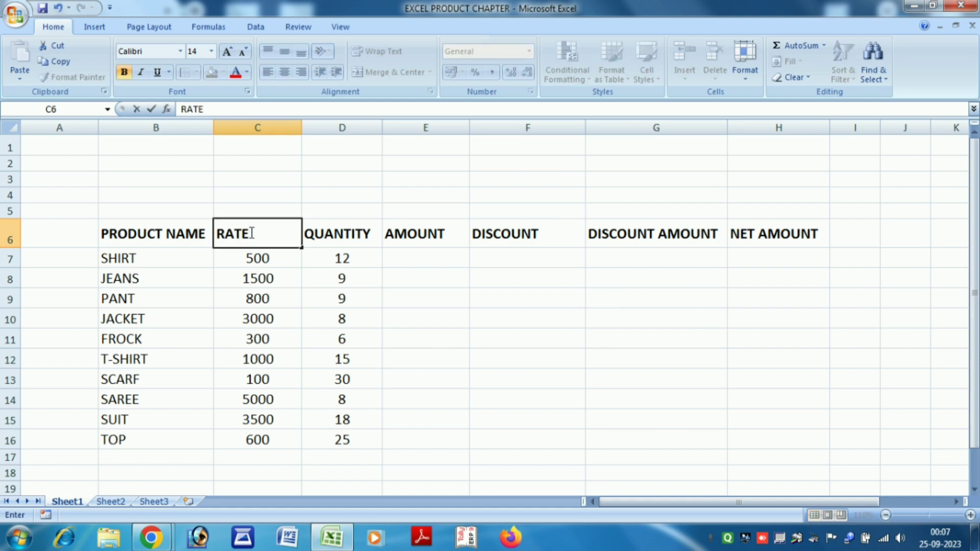
pyautogui.click(280, 258)
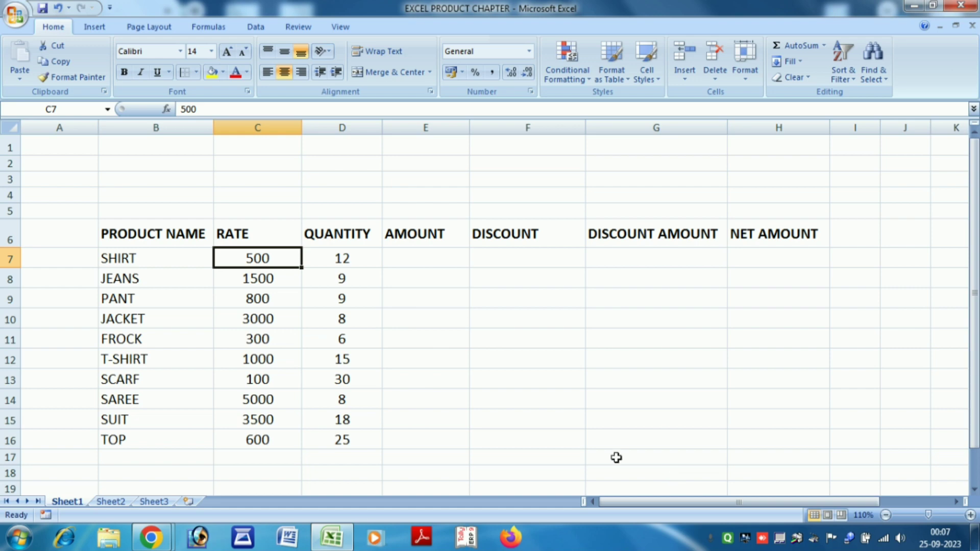
# Centre the RATE header in cell C6.
pyautogui.click(249, 224)
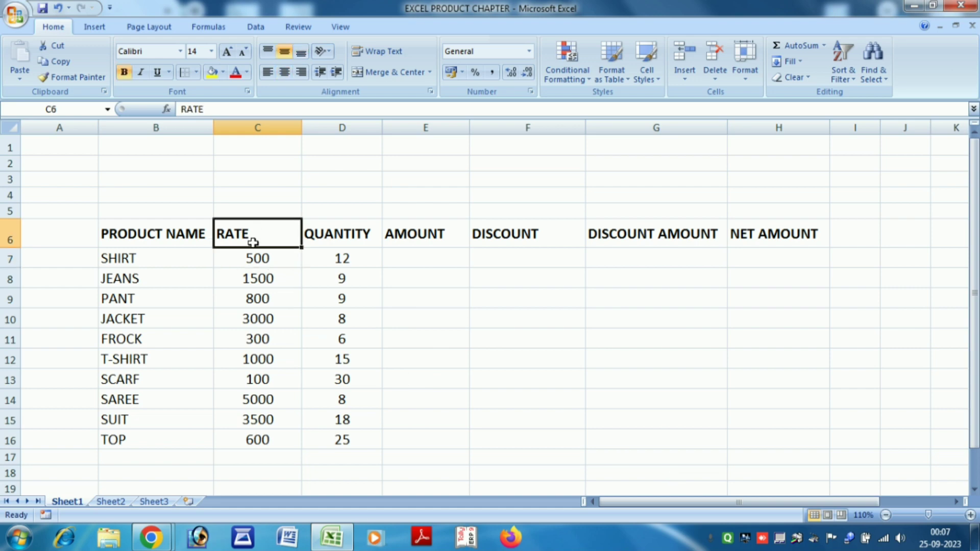
pyautogui.click(285, 72)
pyautogui.click(412, 305)
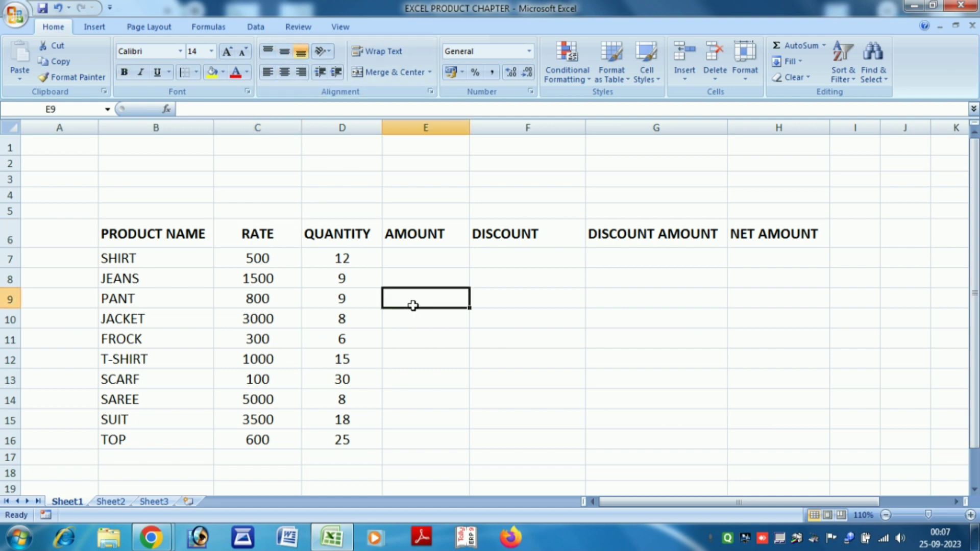
# Try selecting B2:G3 and then C2:G3 as a title area above the table.
pyautogui.moveTo(201, 145); pyautogui.dragTo(638, 181)
pyautogui.click(544, 214)
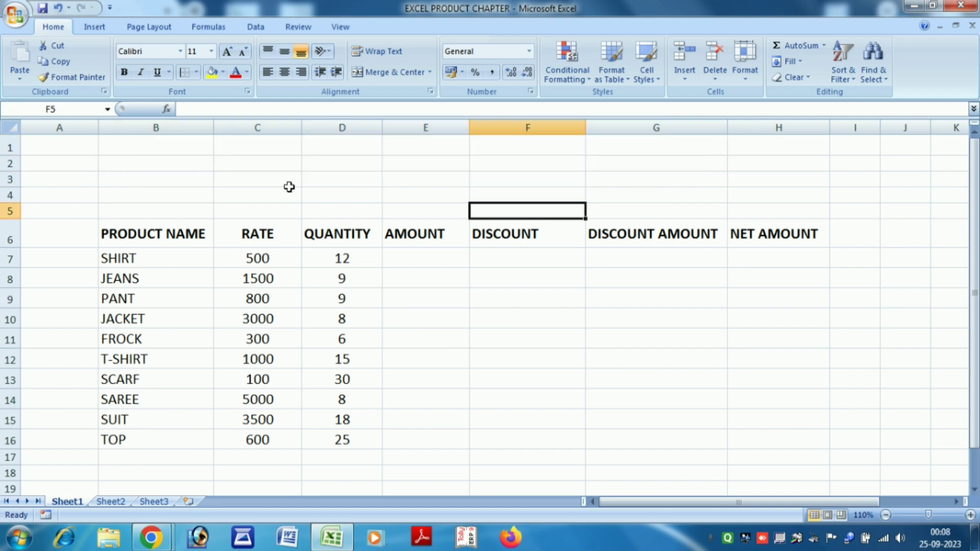
pyautogui.moveTo(212, 163); pyautogui.dragTo(607, 181)
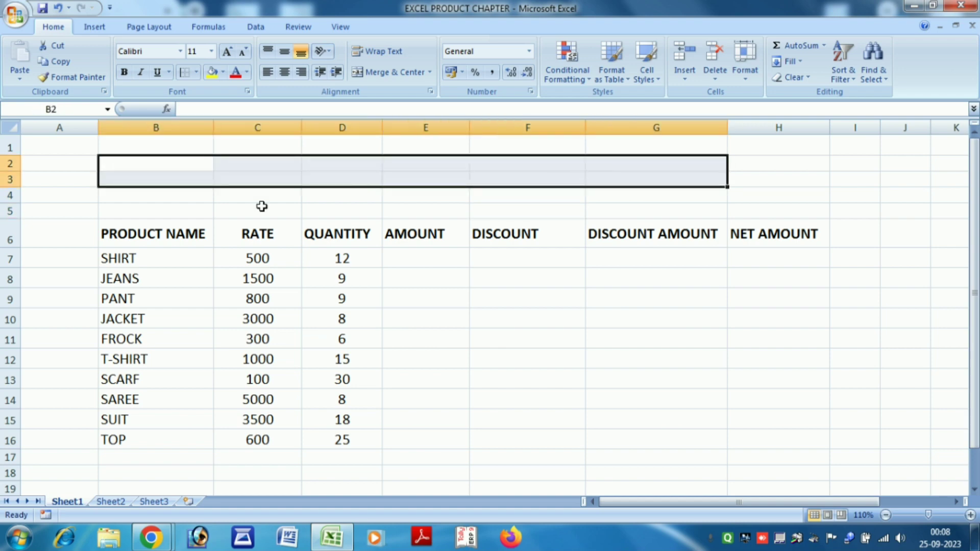
pyautogui.moveTo(254, 168); pyautogui.dragTo(613, 184)
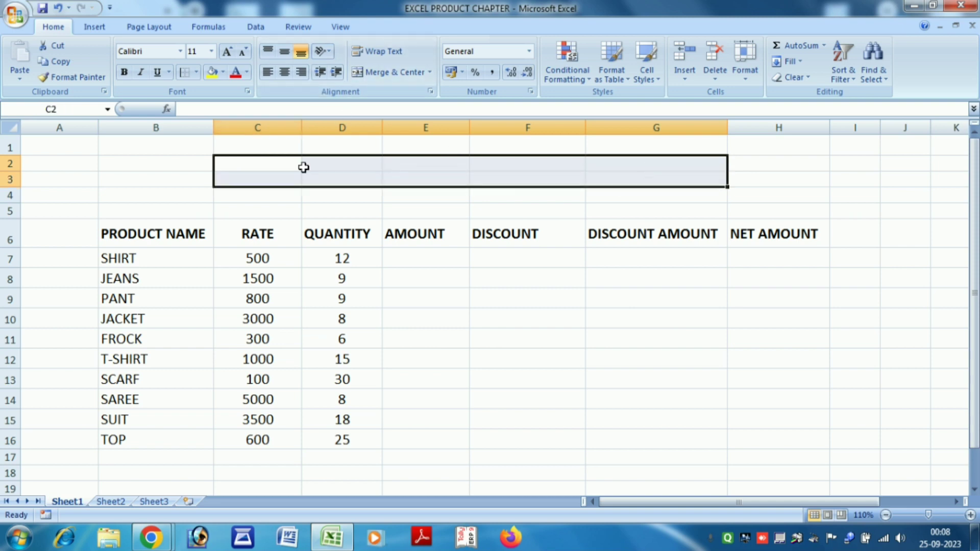
pyautogui.click(418, 318)
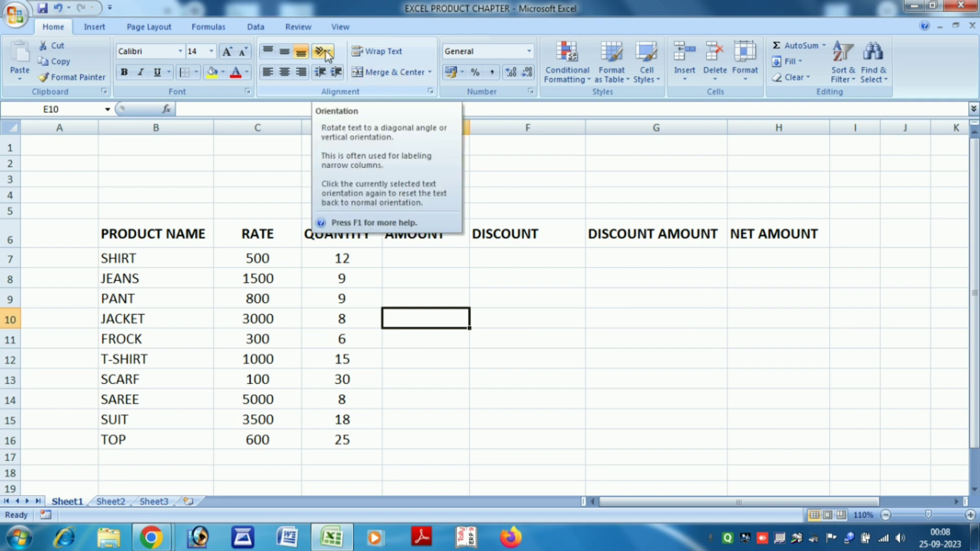
pyautogui.click(507, 342)
pyautogui.click(416, 232)
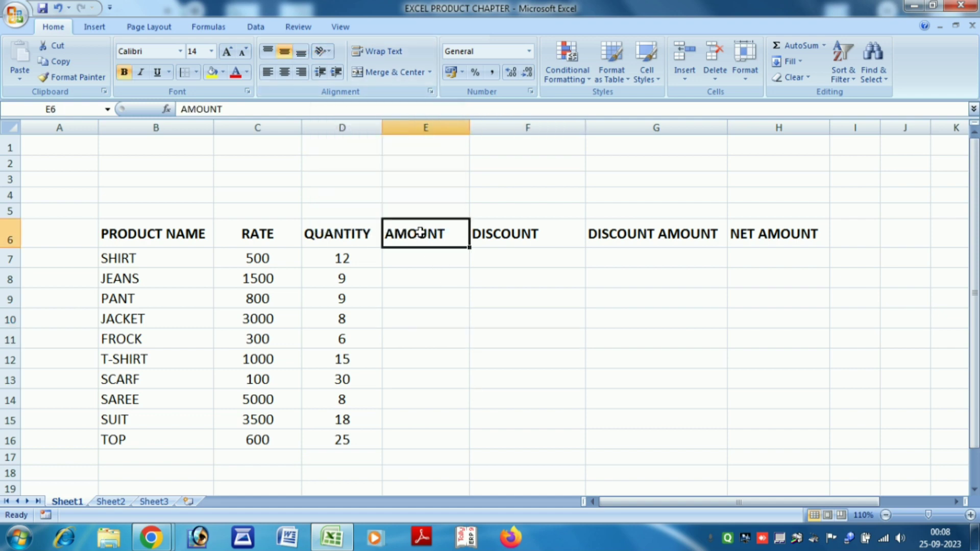
pyautogui.click(322, 51)
pyautogui.click(366, 85)
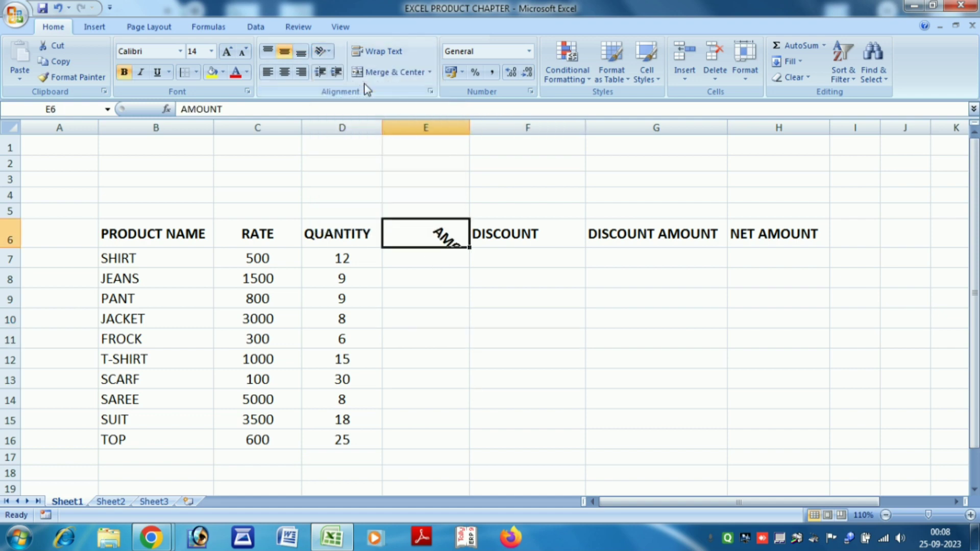
pyautogui.click(323, 53)
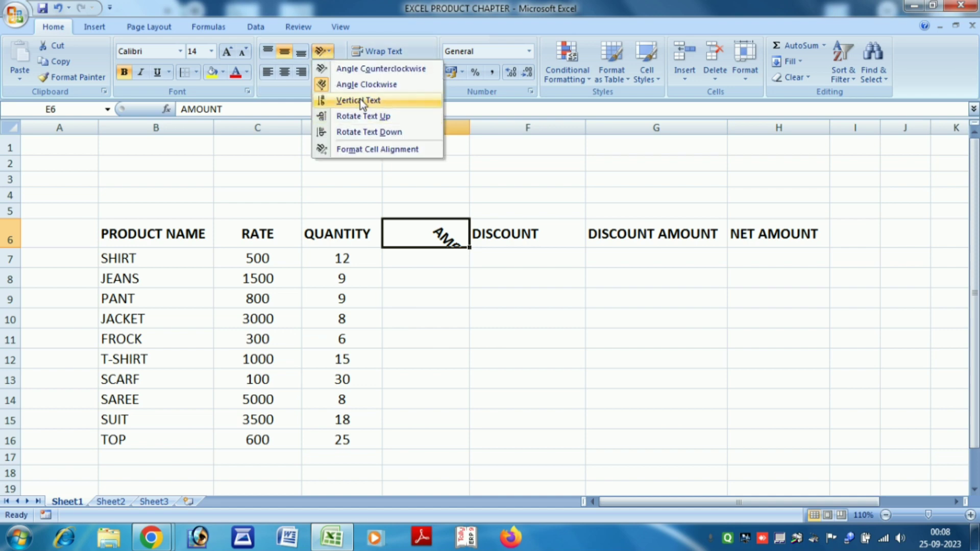
pyautogui.click(359, 100)
pyautogui.click(323, 51)
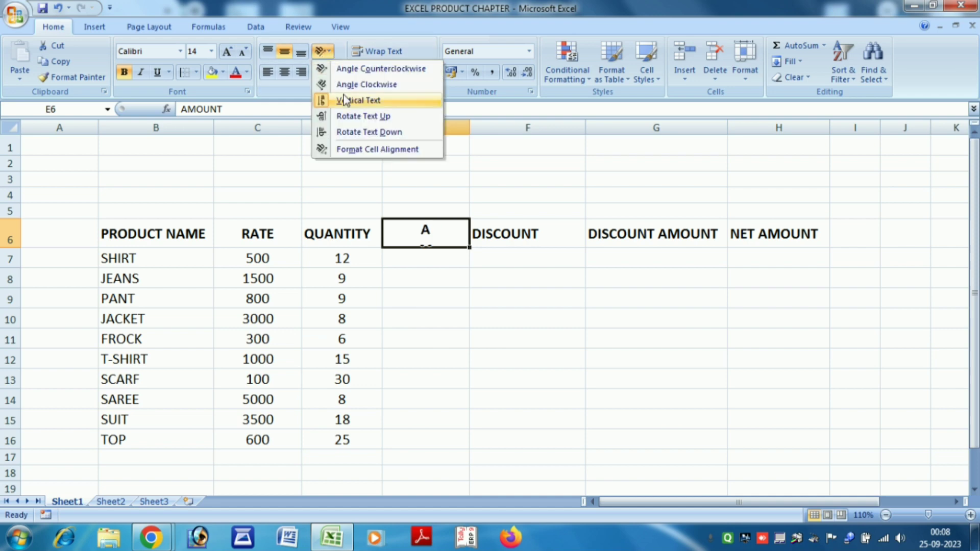
pyautogui.click(358, 114)
pyautogui.click(323, 53)
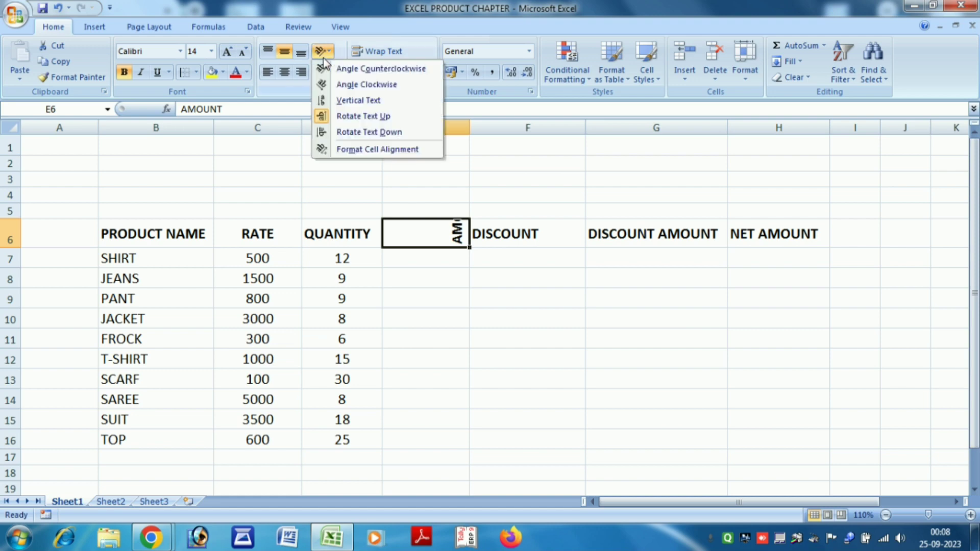
pyautogui.click(367, 70)
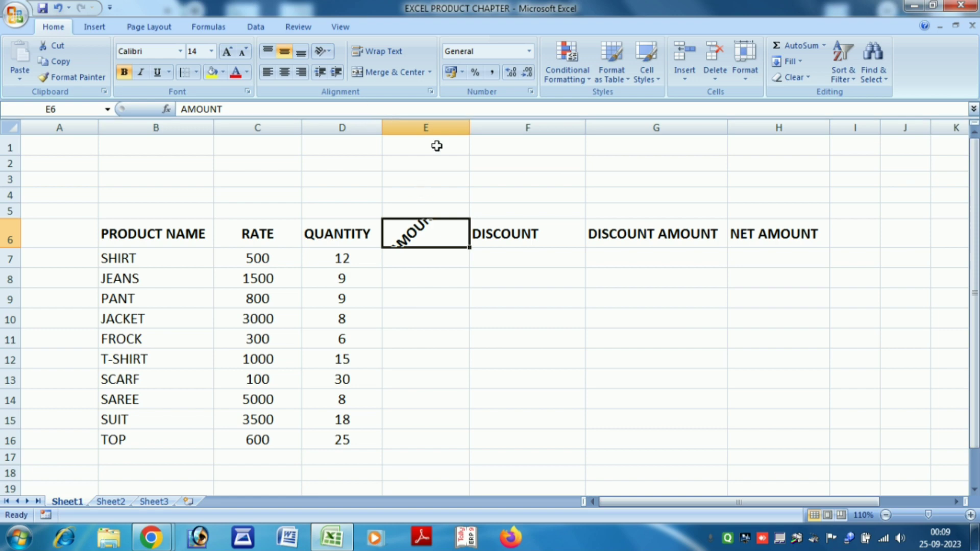
pyautogui.hotkey('ctrl', 'z')
pyautogui.hotkey('ctrl', 'z')
pyautogui.hotkey('ctrl', 'z')
pyautogui.hotkey('ctrl', 'z')
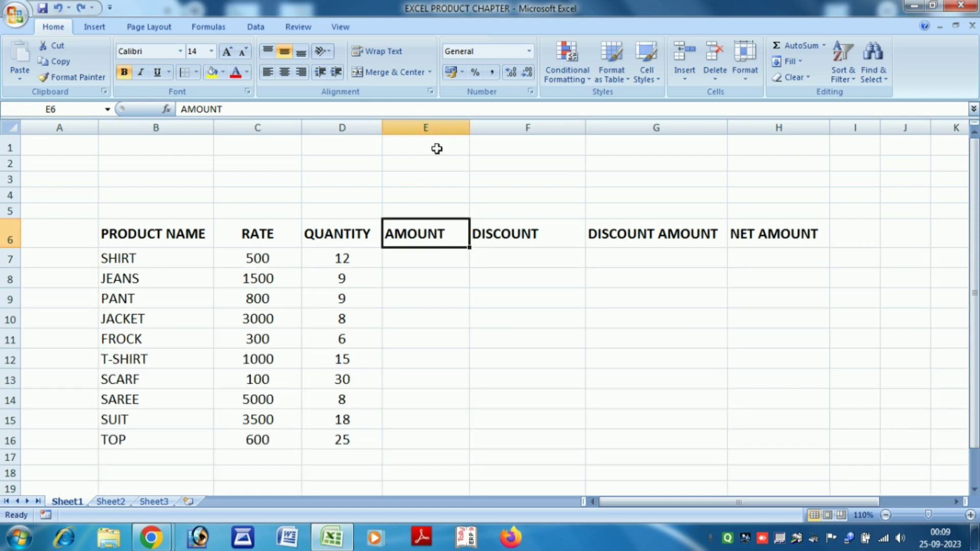
pyautogui.click(499, 284)
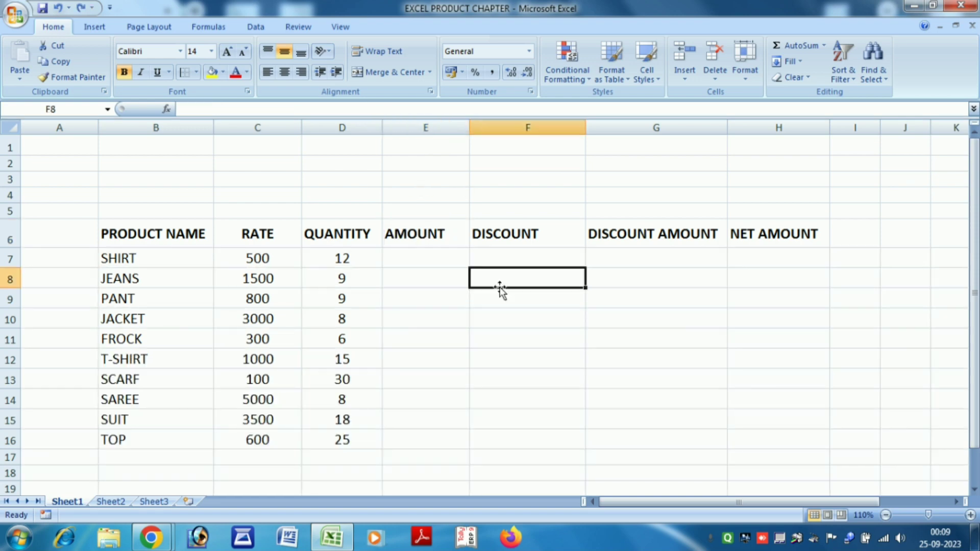
pyautogui.click(424, 235)
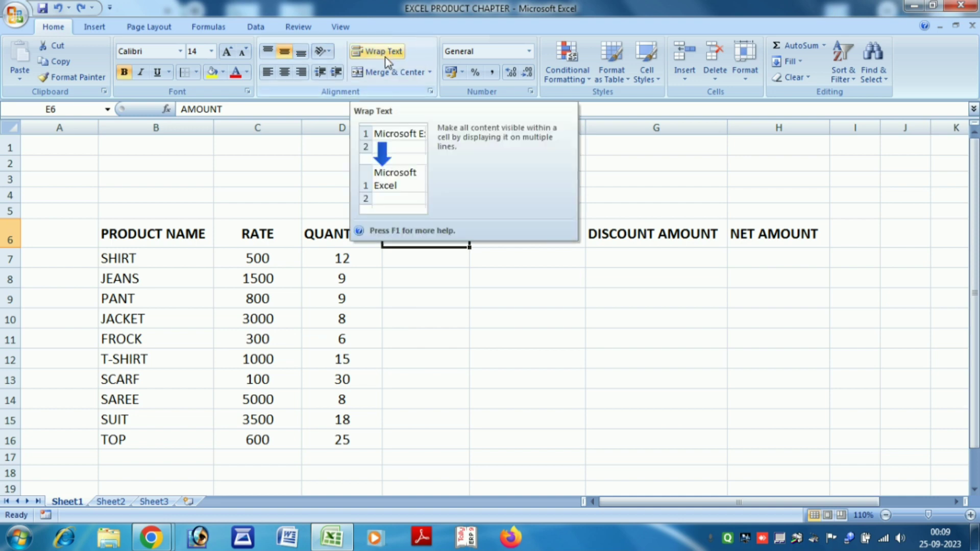
pyautogui.click(261, 165)
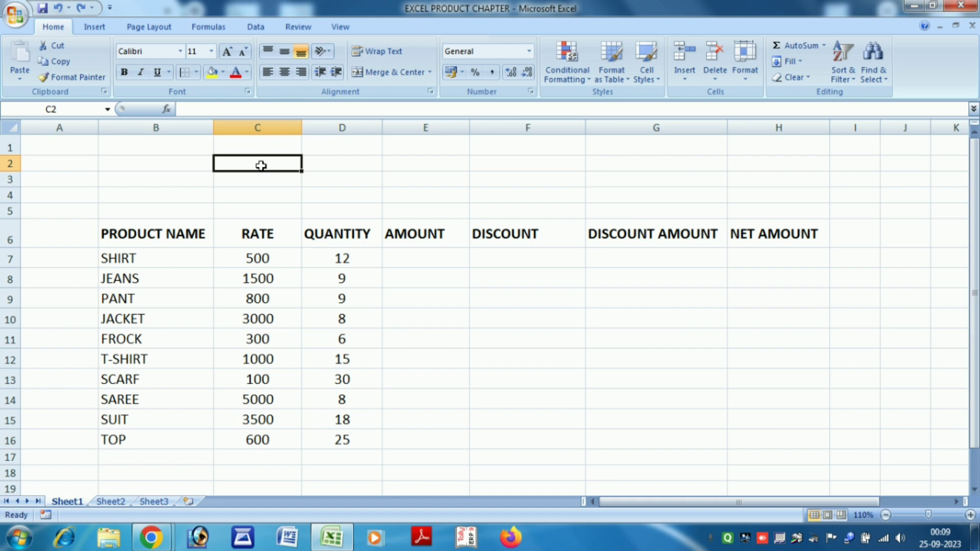
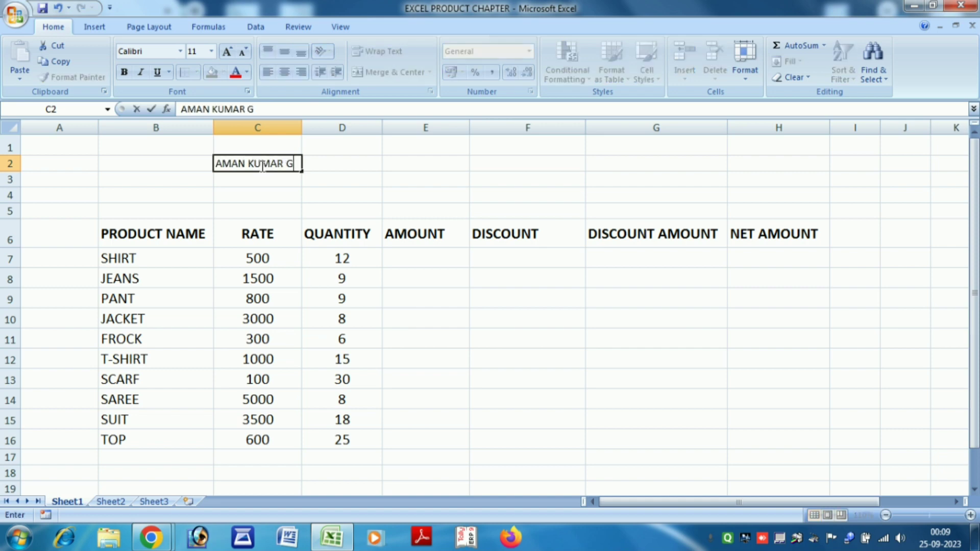
pyautogui.hotkey('ctrl', 'Return')
pyautogui.click(320, 193)
pyautogui.click(276, 163)
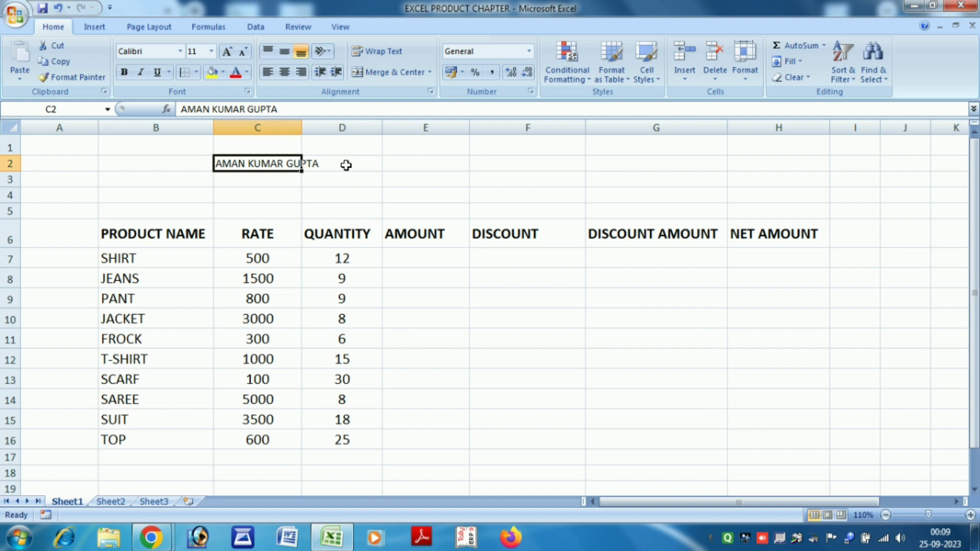
pyautogui.click(380, 53)
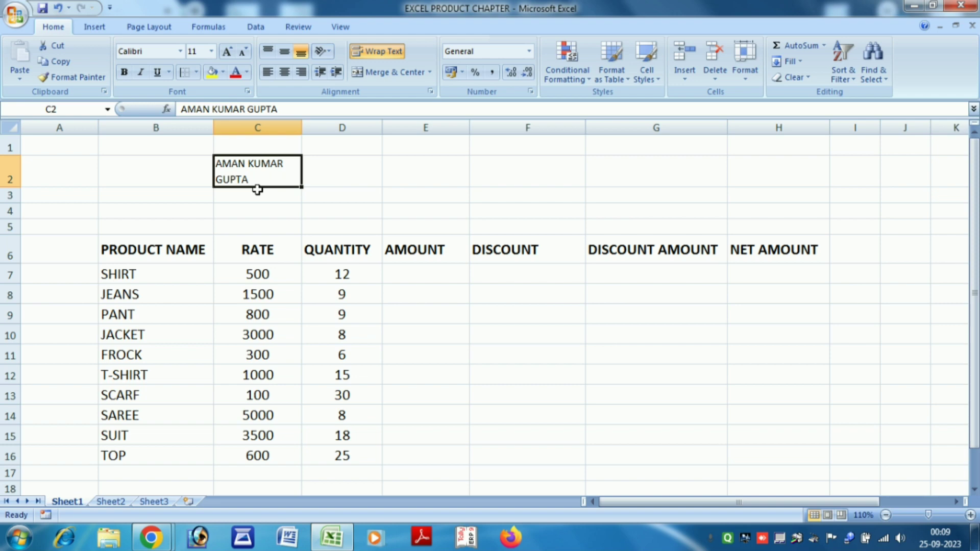
pyautogui.hotkey('ctrl', 'z')
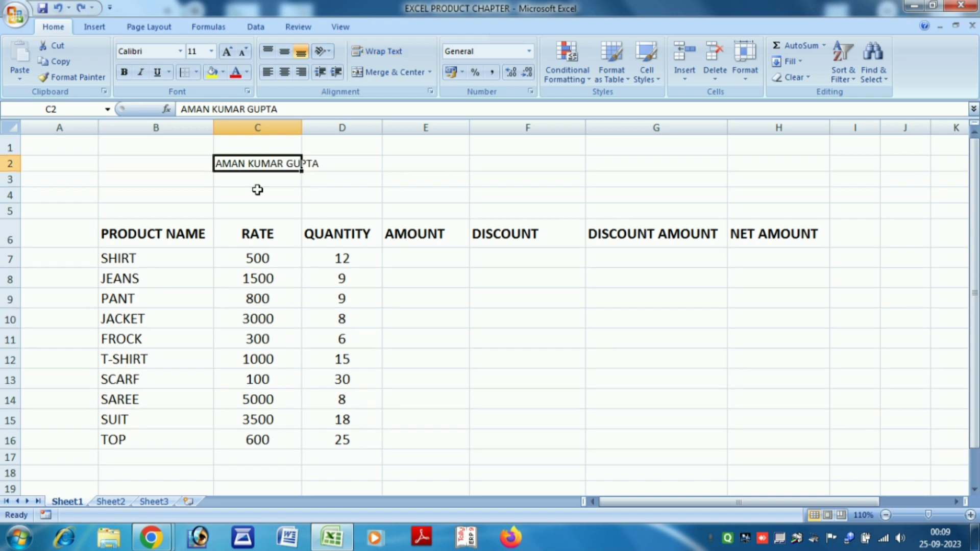
pyautogui.hotkey('ctrl', 'z')
pyautogui.click(322, 180)
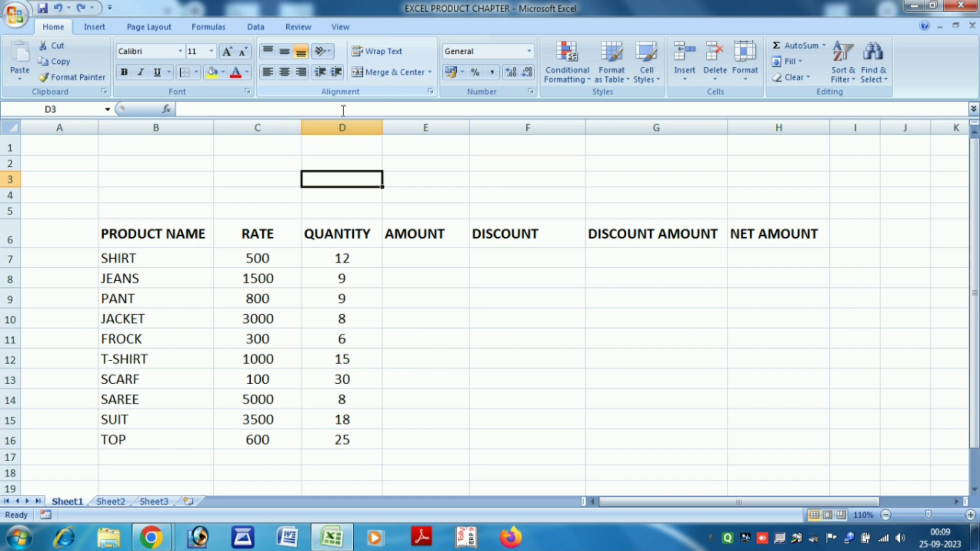
# Merge C2:G3 into one centred cell and enter TAX INVOICE in it.
pyautogui.moveTo(223, 160); pyautogui.dragTo(638, 182)
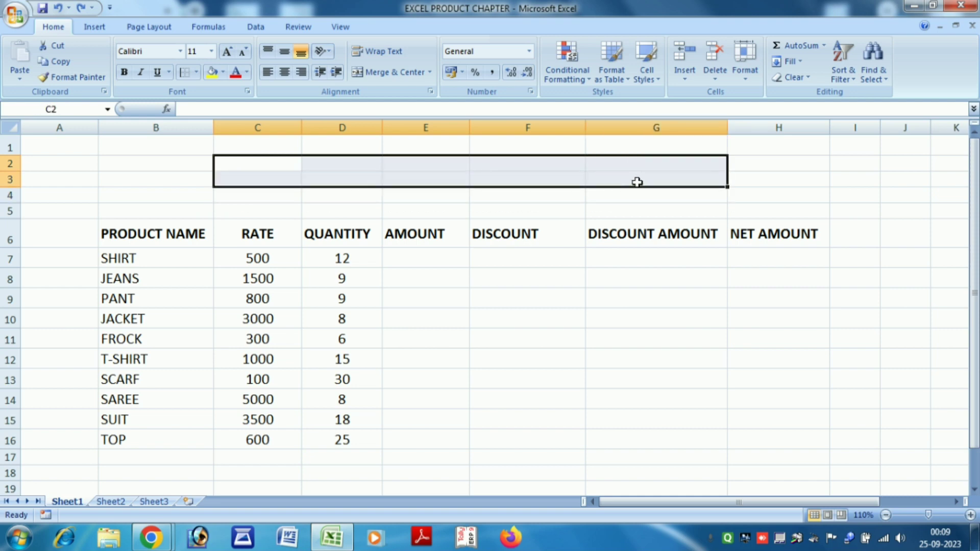
pyautogui.click(397, 78)
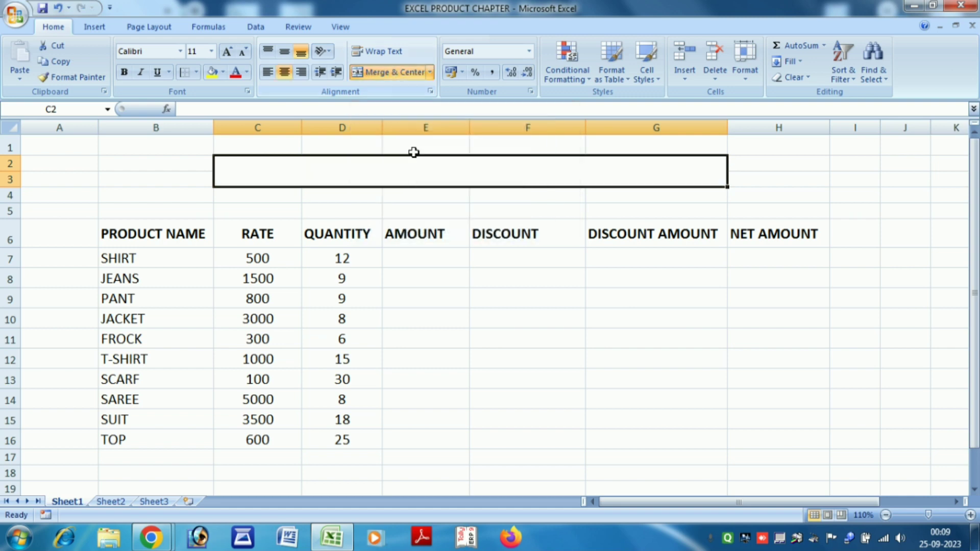
pyautogui.click(430, 210)
pyautogui.click(312, 162)
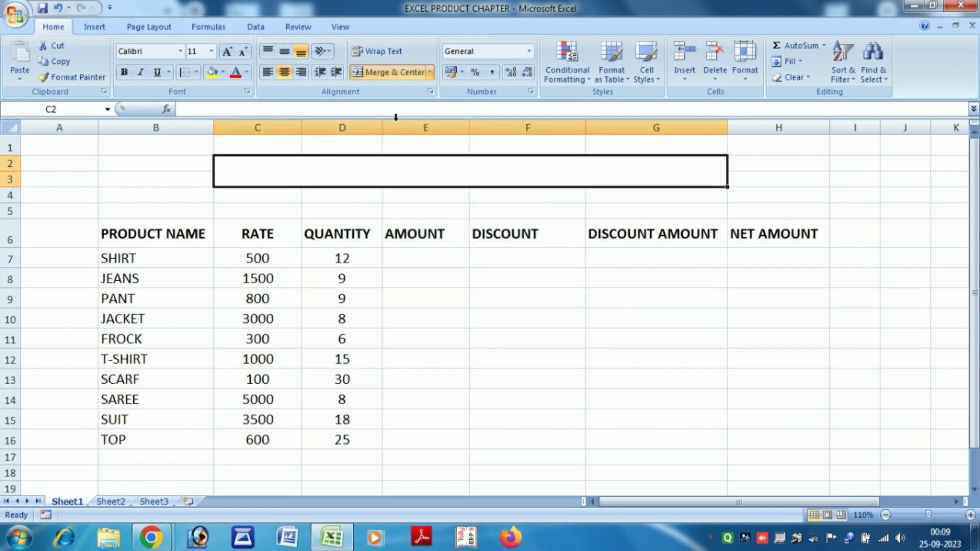
pyautogui.click(430, 71)
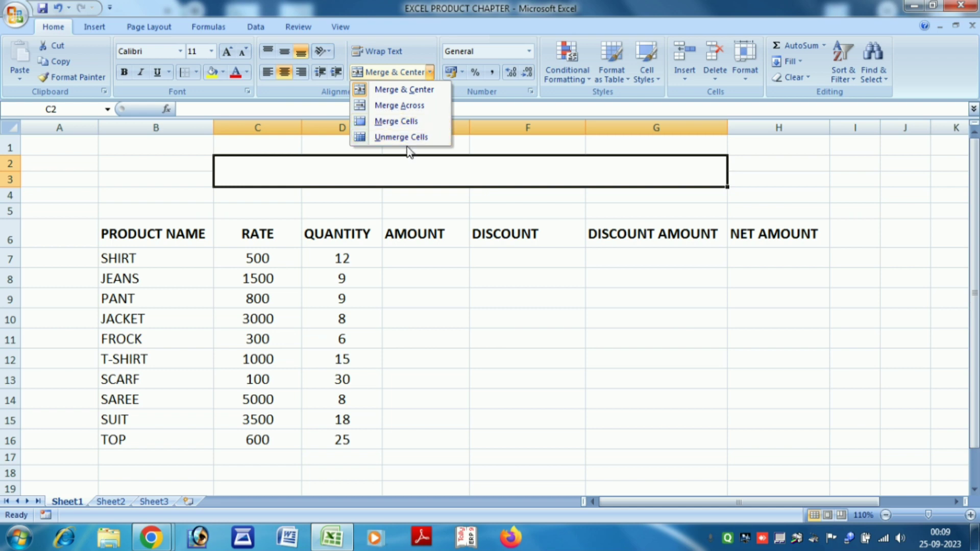
pyautogui.click(427, 211)
pyautogui.click(428, 211)
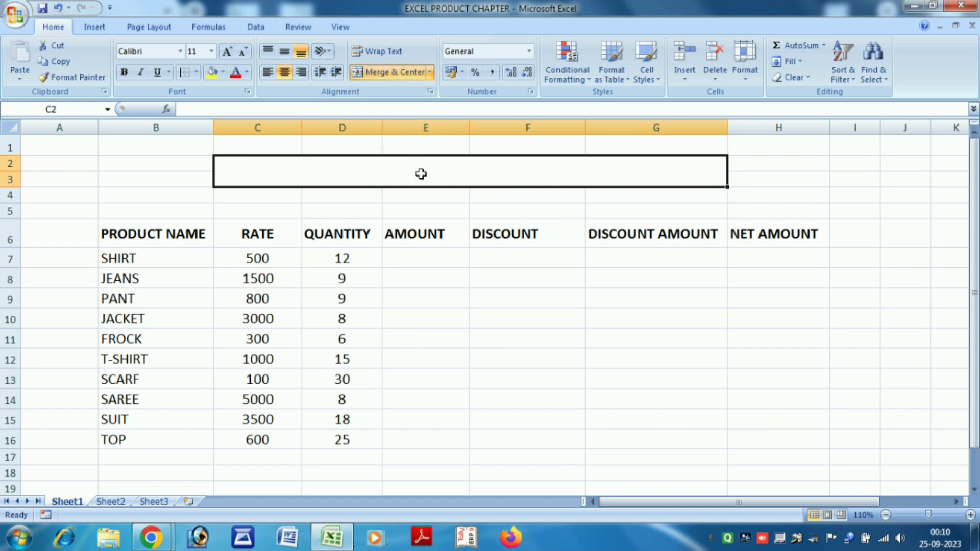
pyautogui.click(402, 175)
pyautogui.write('TAX INV')
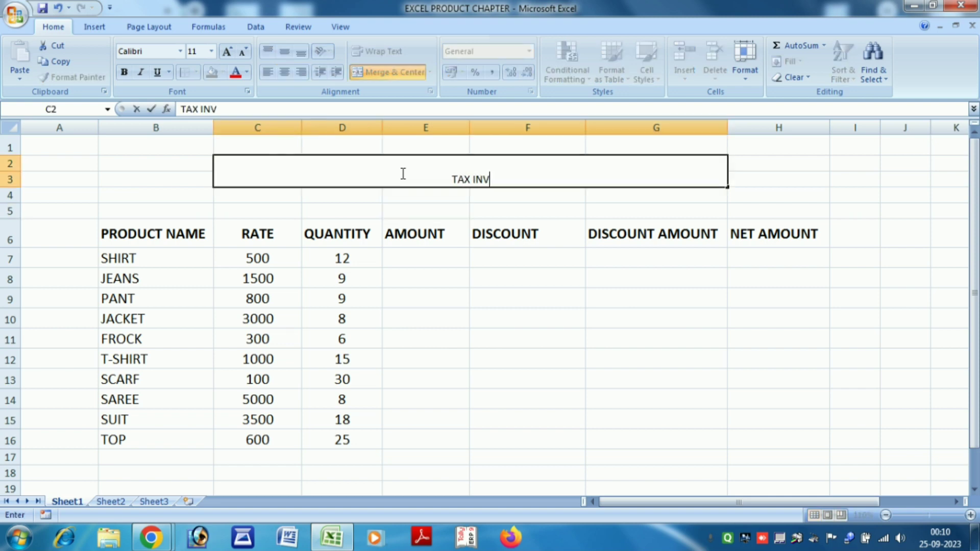
pyautogui.write('OICE')
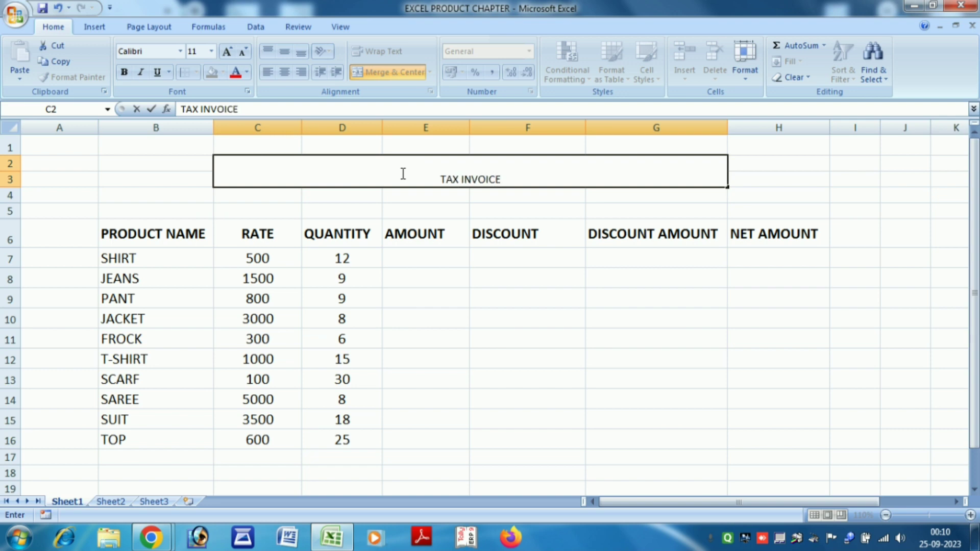
pyautogui.moveTo(545, 314); pyautogui.dragTo(536, 270)
# Format the title middle-aligned, size 24, bold, with yellow fill.
pyautogui.click(507, 175)
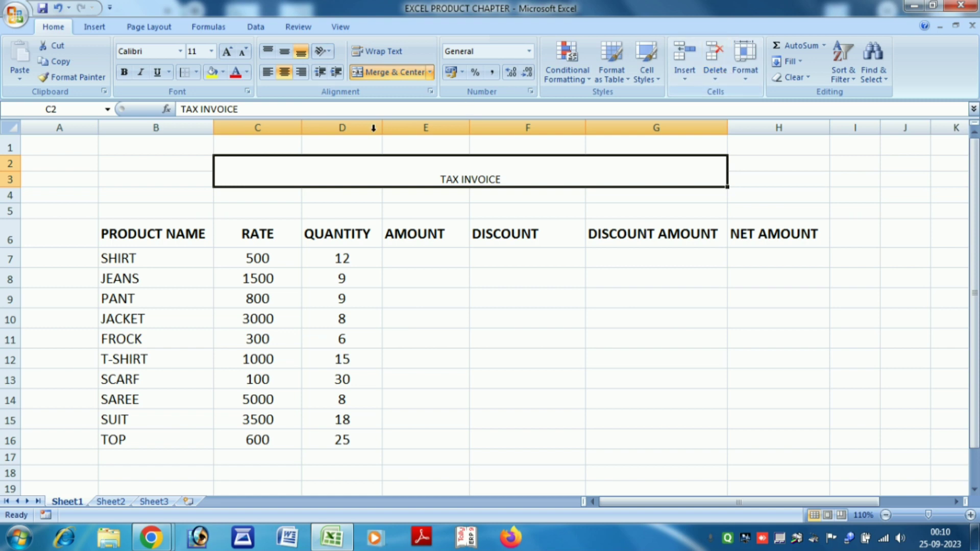
pyautogui.click(282, 53)
pyautogui.click(228, 51)
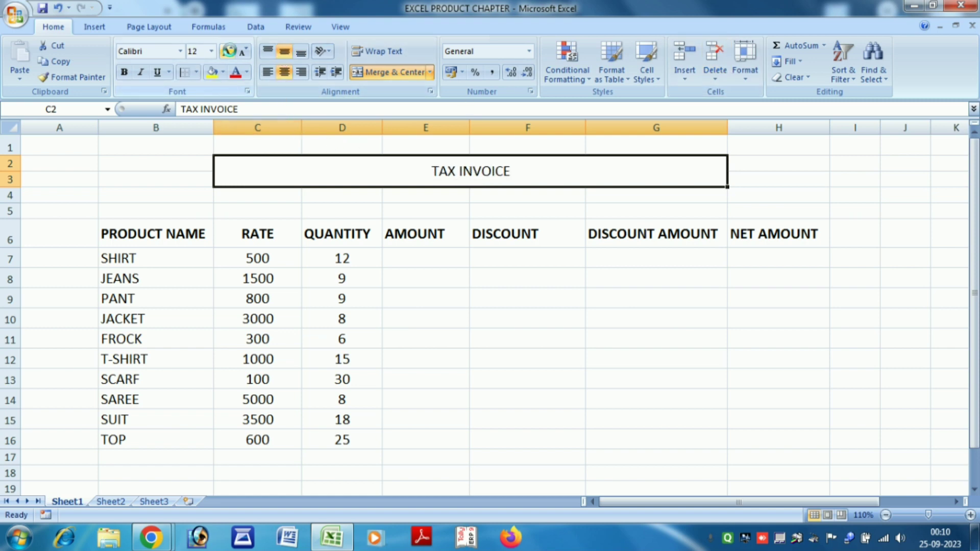
pyautogui.click(229, 51)
pyautogui.click(228, 52)
pyautogui.click(228, 51)
pyautogui.click(229, 51)
pyautogui.click(229, 52)
pyautogui.click(229, 52)
pyautogui.click(228, 51)
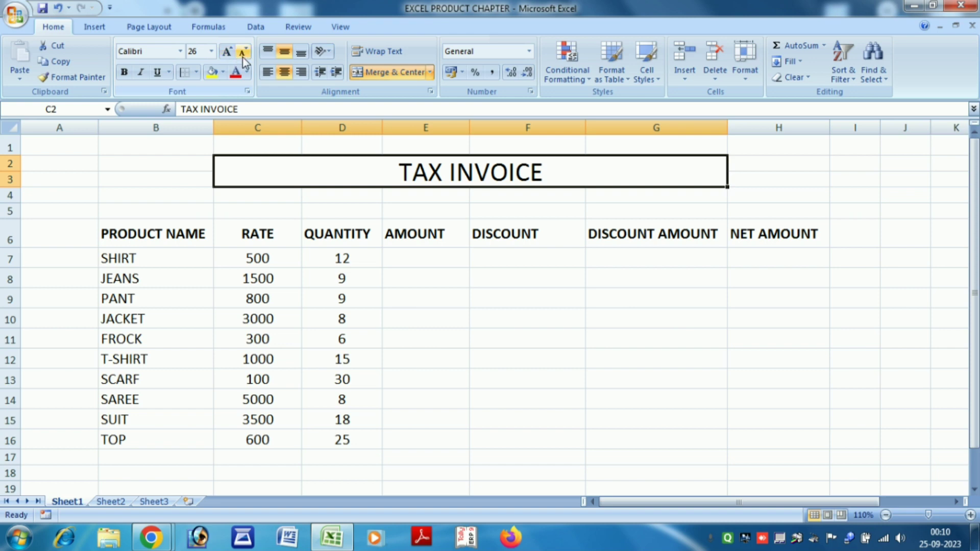
pyautogui.click(243, 53)
pyautogui.click(124, 73)
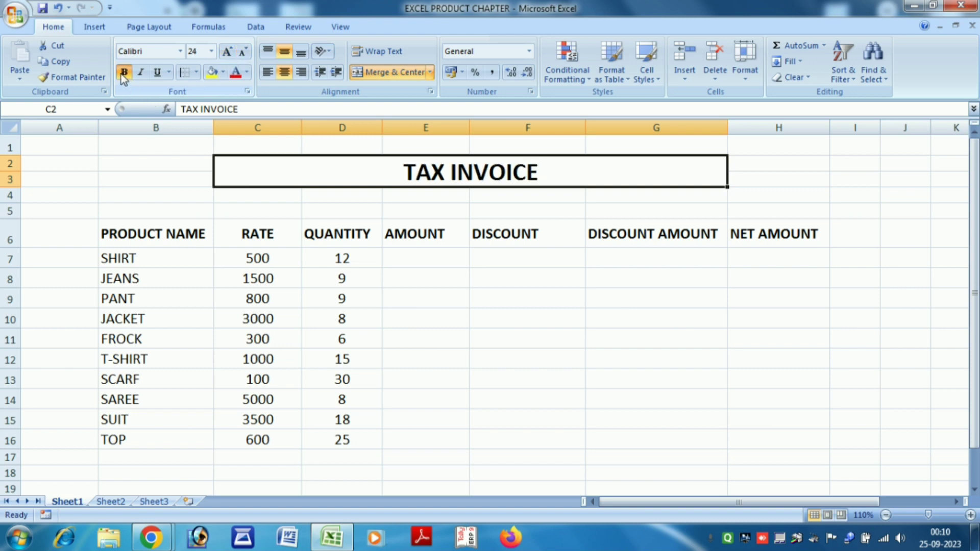
pyautogui.click(211, 72)
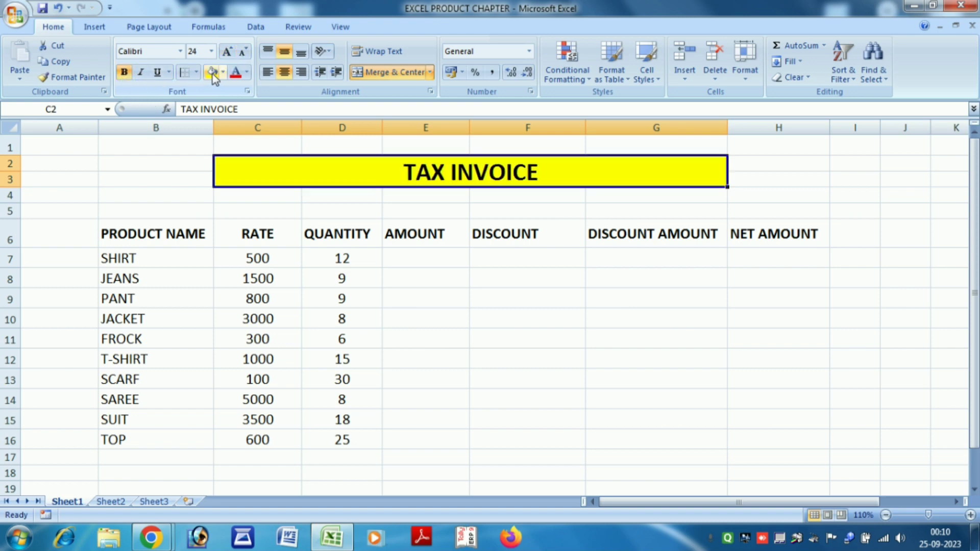
pyautogui.click(502, 301)
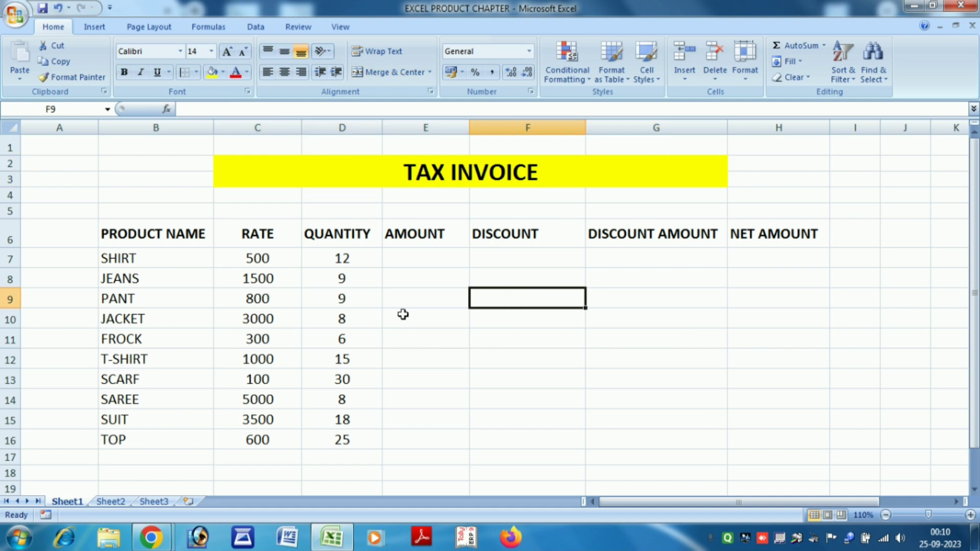
# Type DATE: 24-09-2023 into cell G4, correcting the misspelling.
pyautogui.click(146, 199)
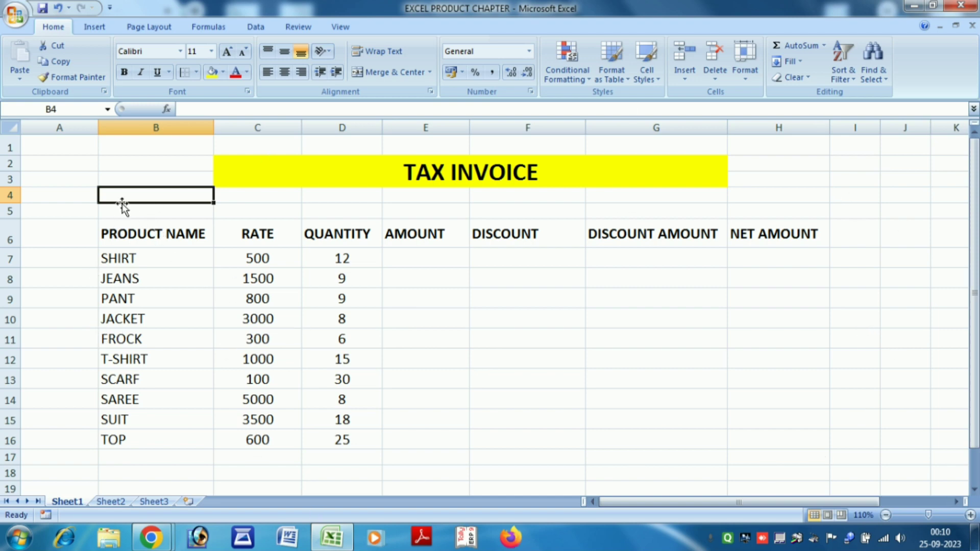
pyautogui.click(636, 197)
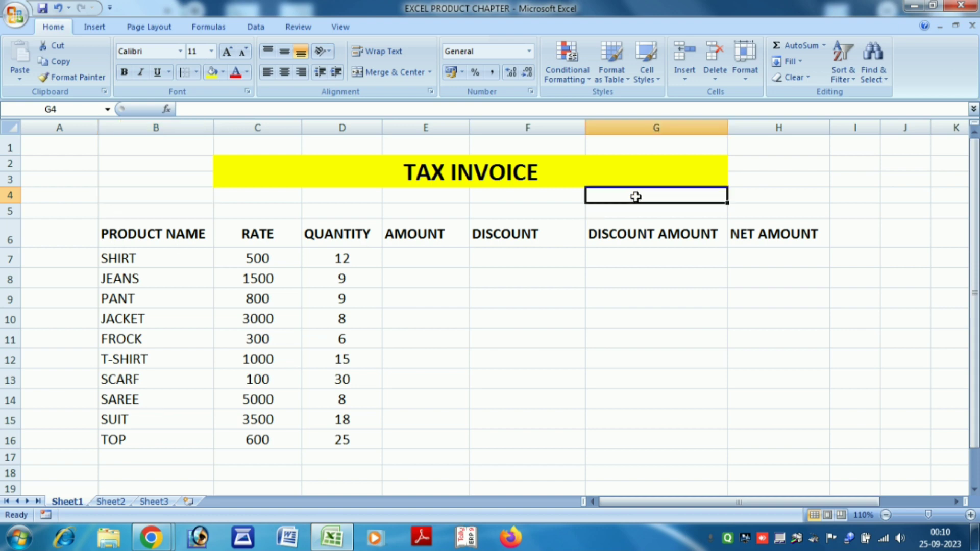
pyautogui.write('DAAT')
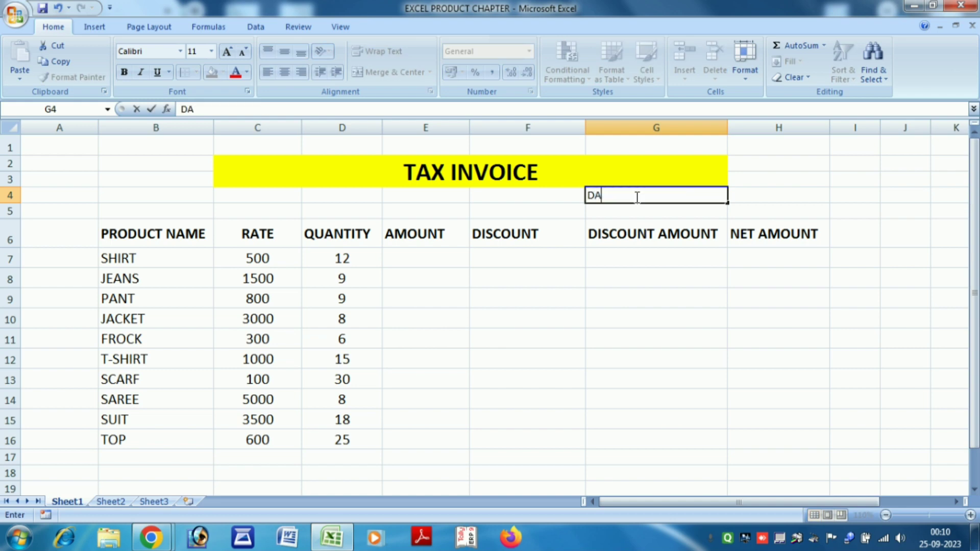
pyautogui.press('BackSpace')
pyautogui.press('BackSpace')
pyautogui.write('TE: 24-09')
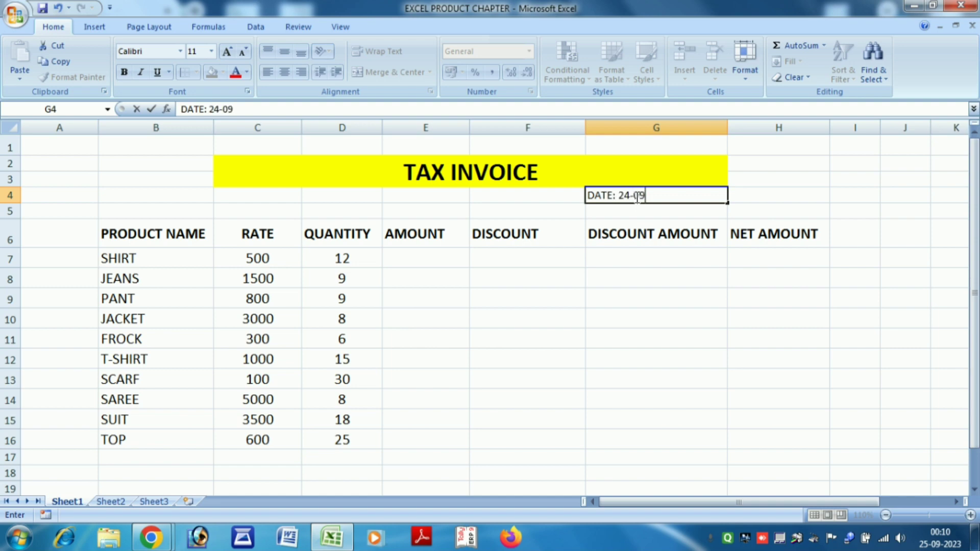
pyautogui.write('-2023')
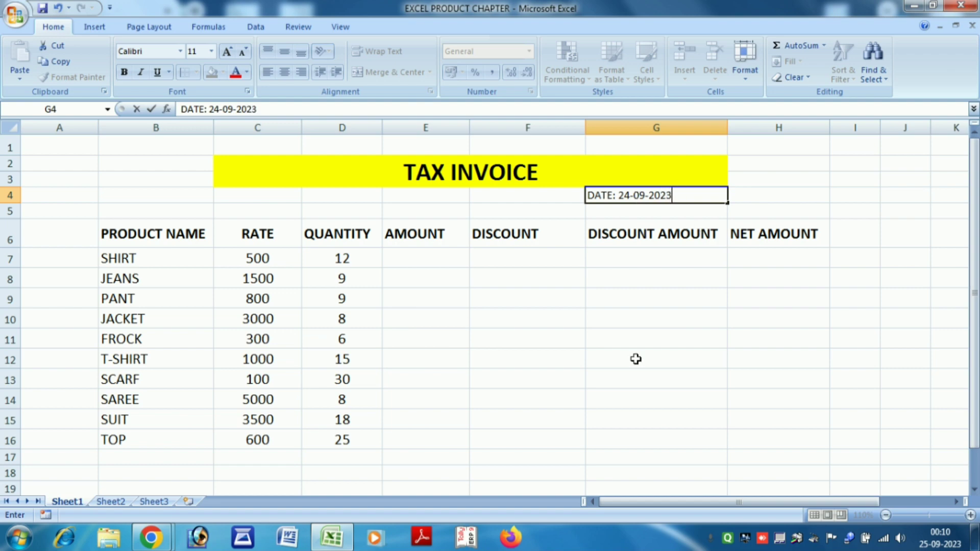
# Confirm the date and fill the B6:H6 header row yellow.
pyautogui.click(619, 315)
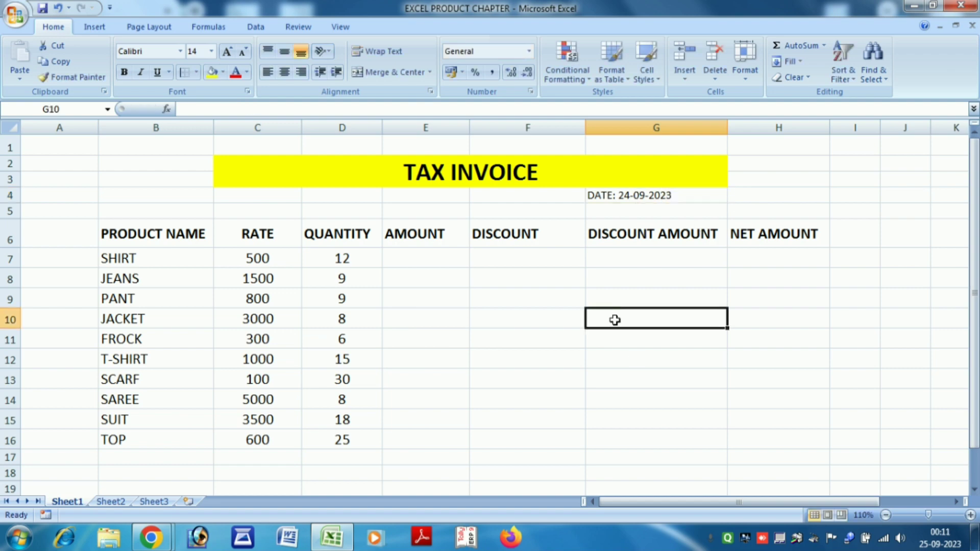
pyautogui.moveTo(135, 227); pyautogui.dragTo(730, 231)
pyautogui.click(211, 72)
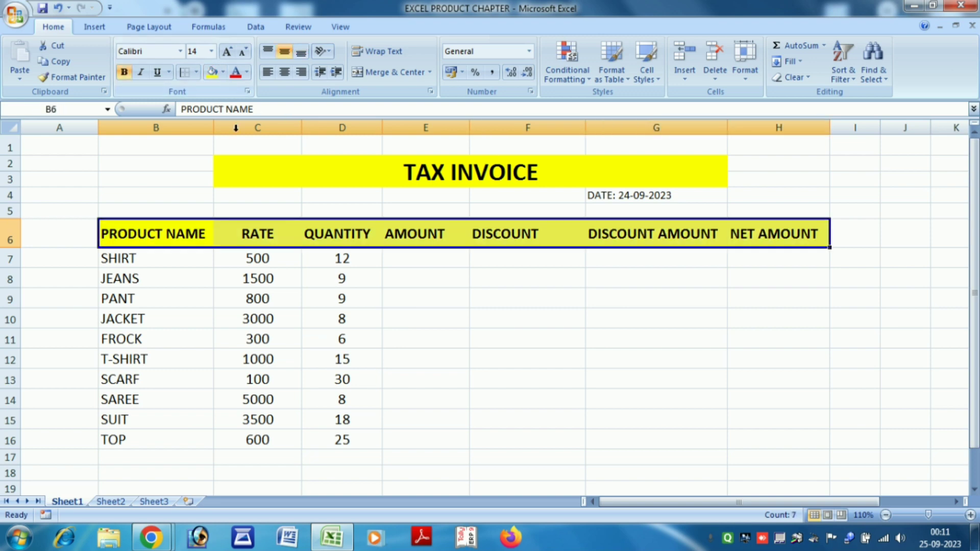
# Begin the AMOUNT formula in E7 with =(.
pyautogui.click(423, 333)
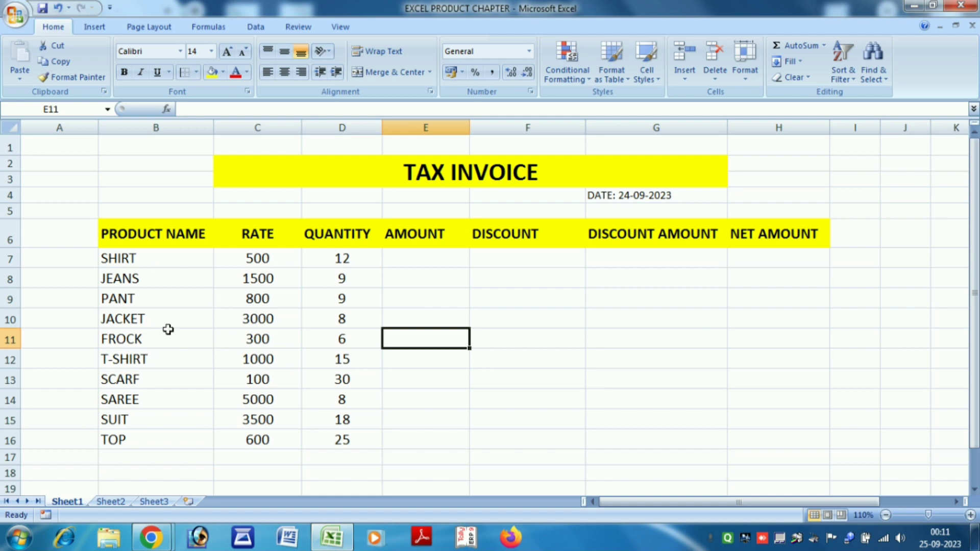
pyautogui.click(429, 258)
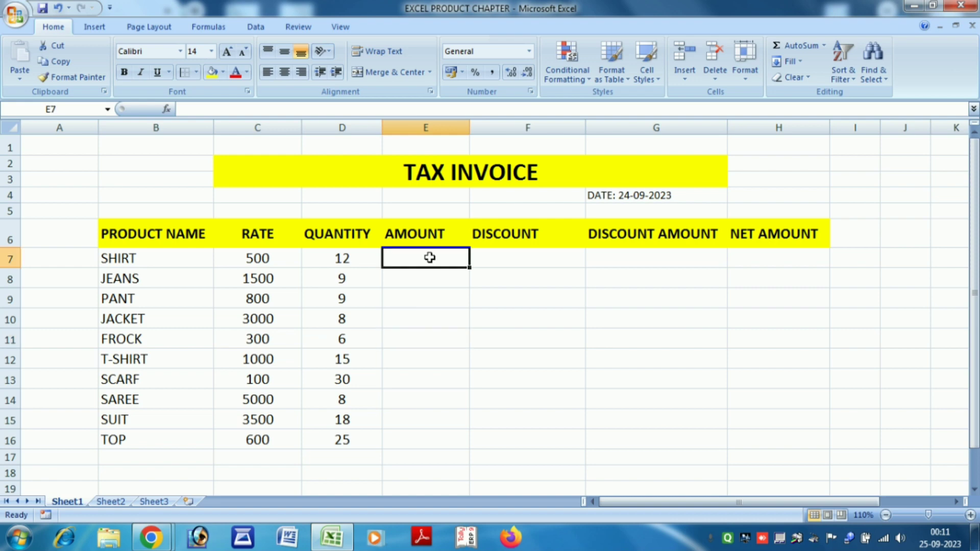
pyautogui.write('=(')
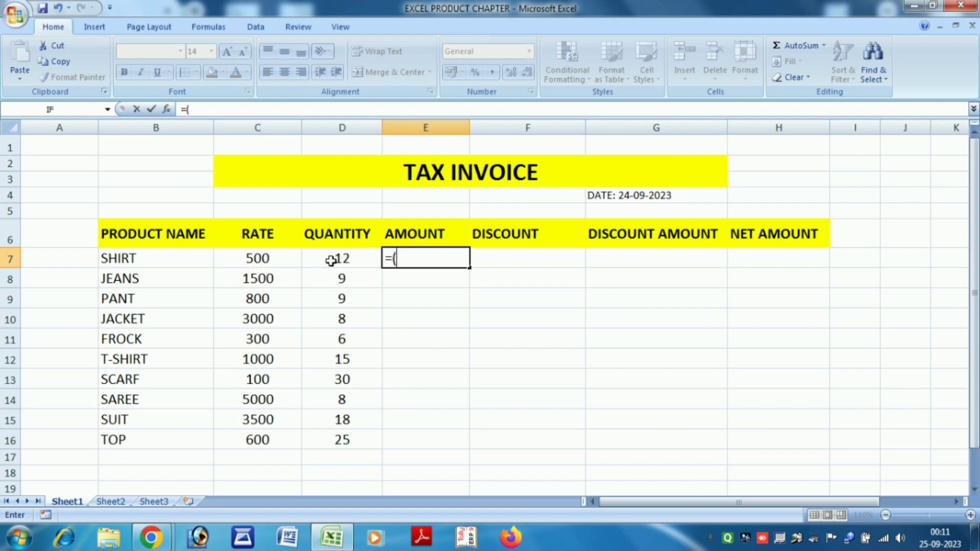
# Complete the E7 formula as =(C7*D7).
pyautogui.click(277, 260)
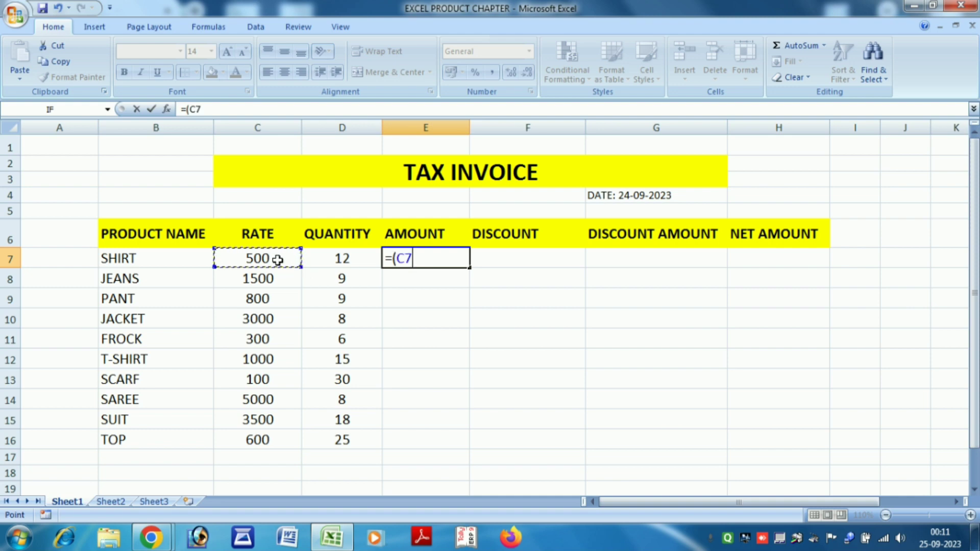
pyautogui.write('*')
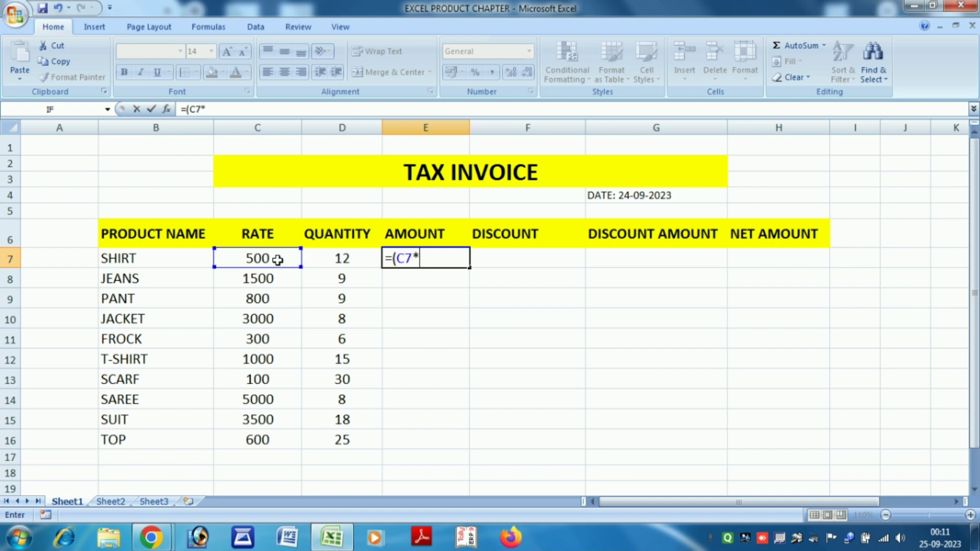
pyautogui.click(353, 258)
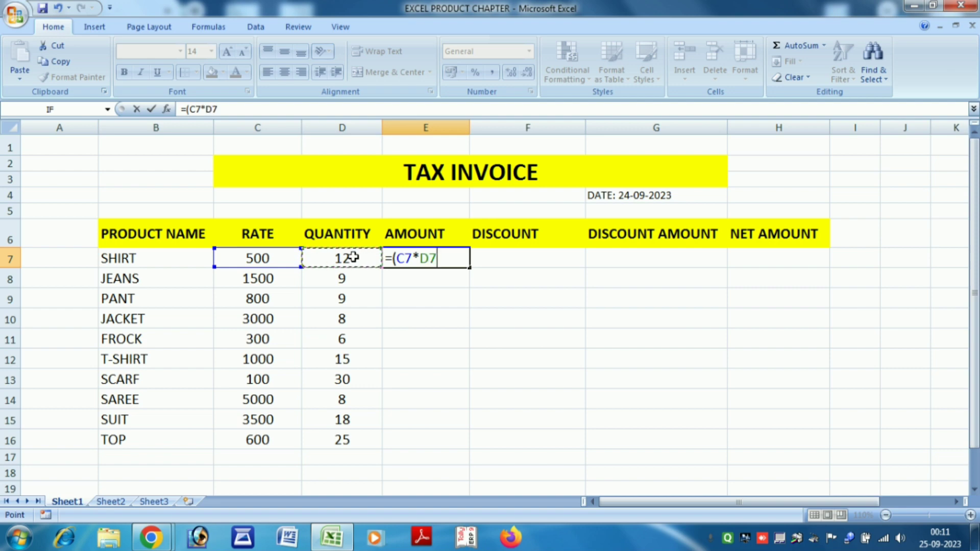
pyautogui.write(')')
pyautogui.press('Return')
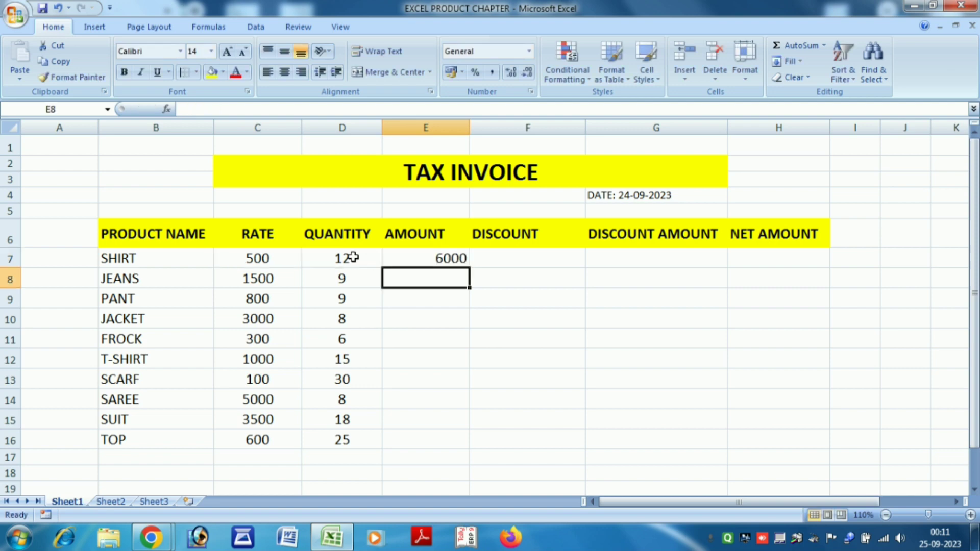
# Copy the amount formula down E7:E16 with Ctrl+D, giving 6000 through 15000.
pyautogui.click(437, 258)
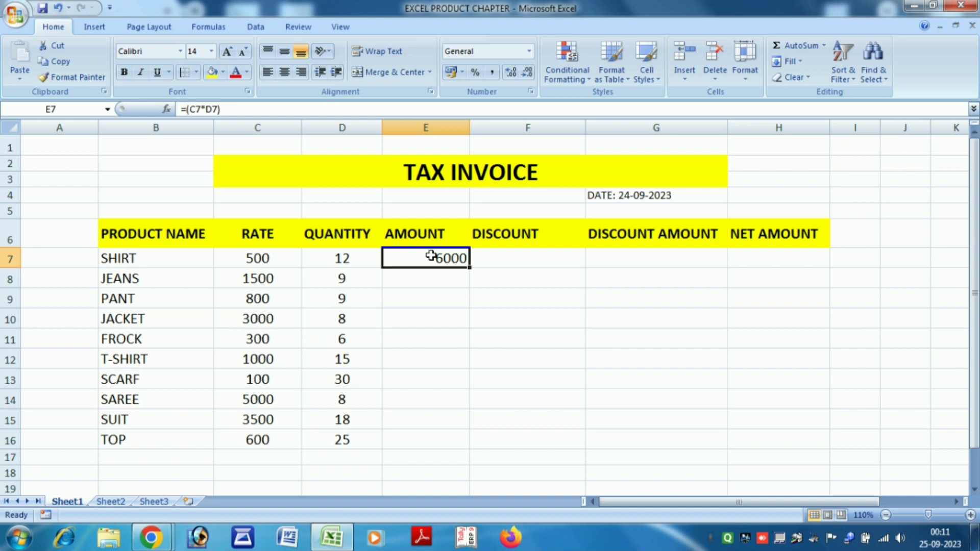
pyautogui.click(472, 269)
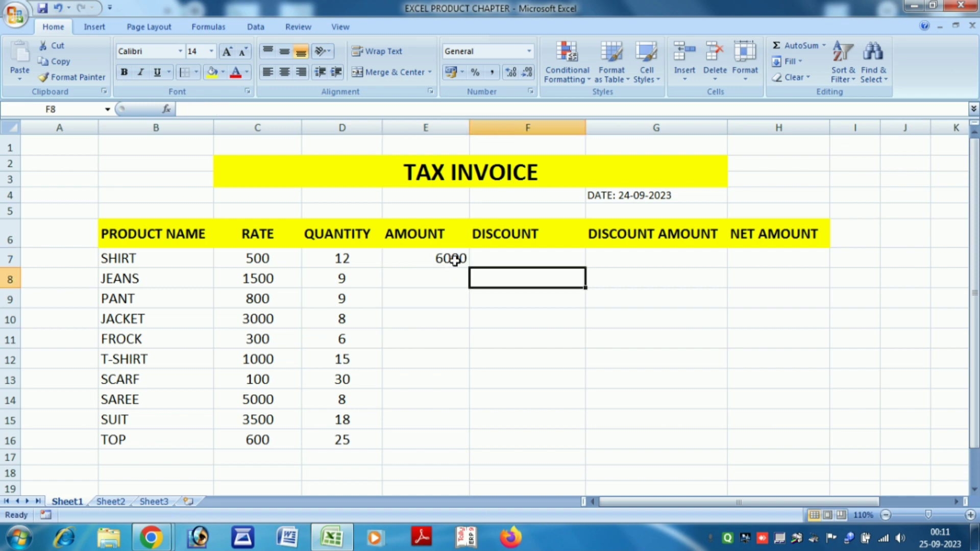
pyautogui.click(452, 257)
pyautogui.moveTo(470, 265); pyautogui.dragTo(474, 451)
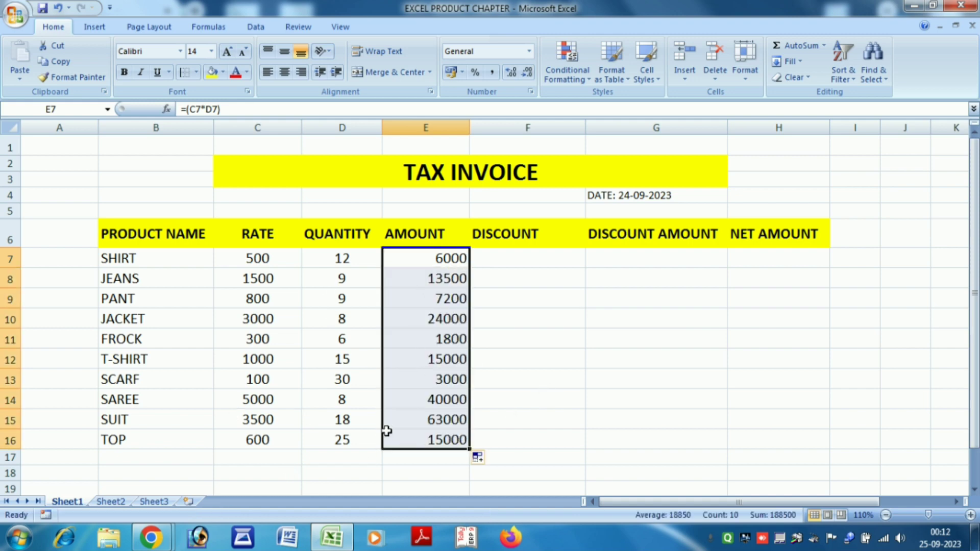
pyautogui.hotkey('ctrl', 'z')
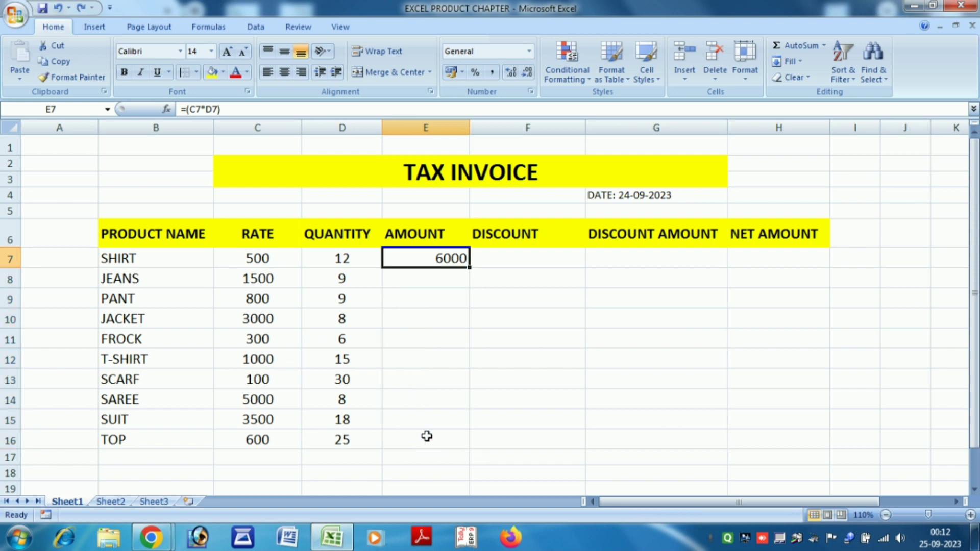
pyautogui.moveTo(607, 358); pyautogui.dragTo(608, 390)
pyautogui.moveTo(436, 264); pyautogui.dragTo(440, 438)
pyautogui.hotkey('ctrl', 'd')
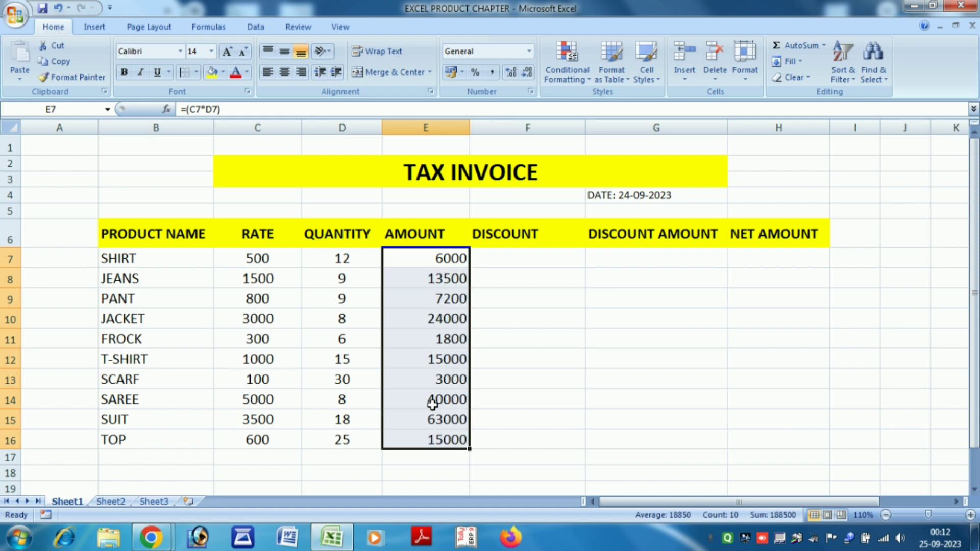
pyautogui.moveTo(347, 540)
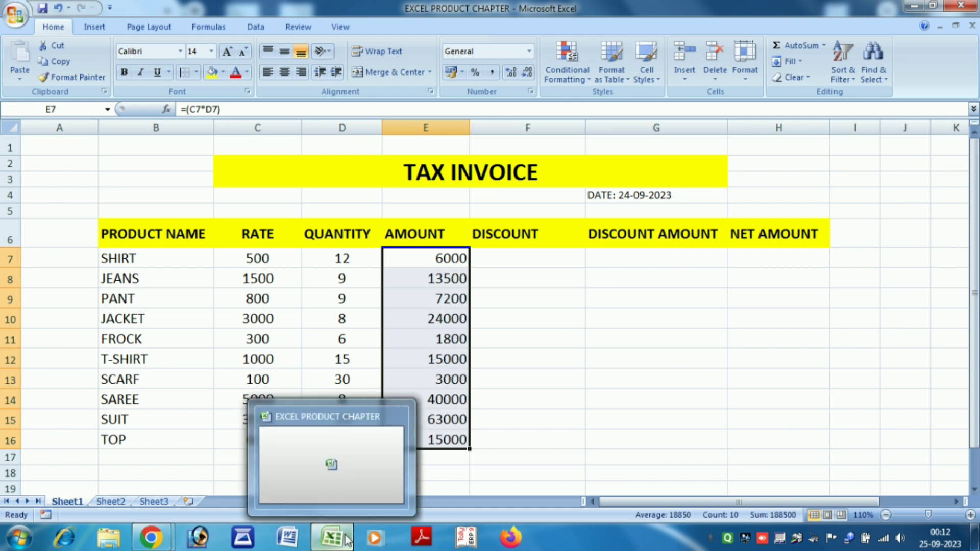
pyautogui.click(458, 306)
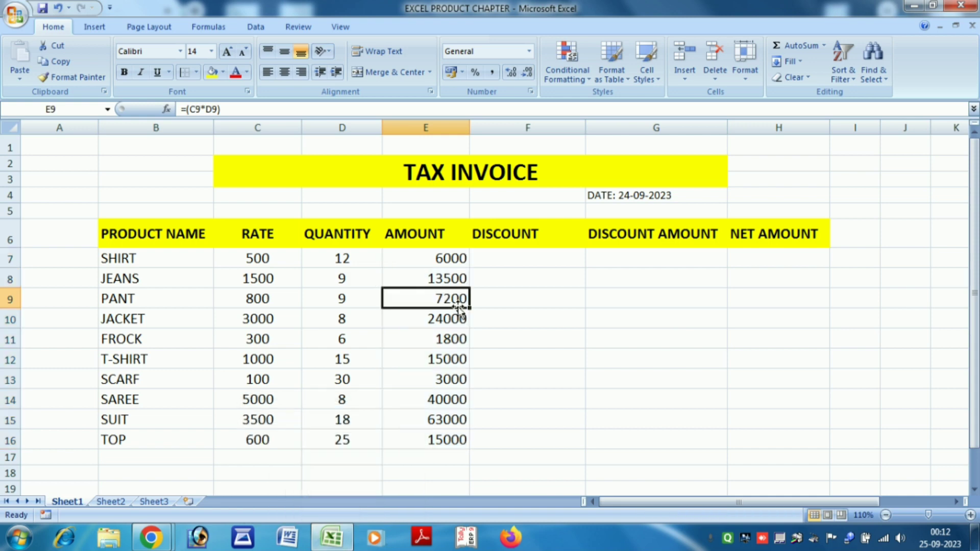
# Enter 10% in F5, move it to F7, and fill it down to F16.
pyautogui.click(513, 262)
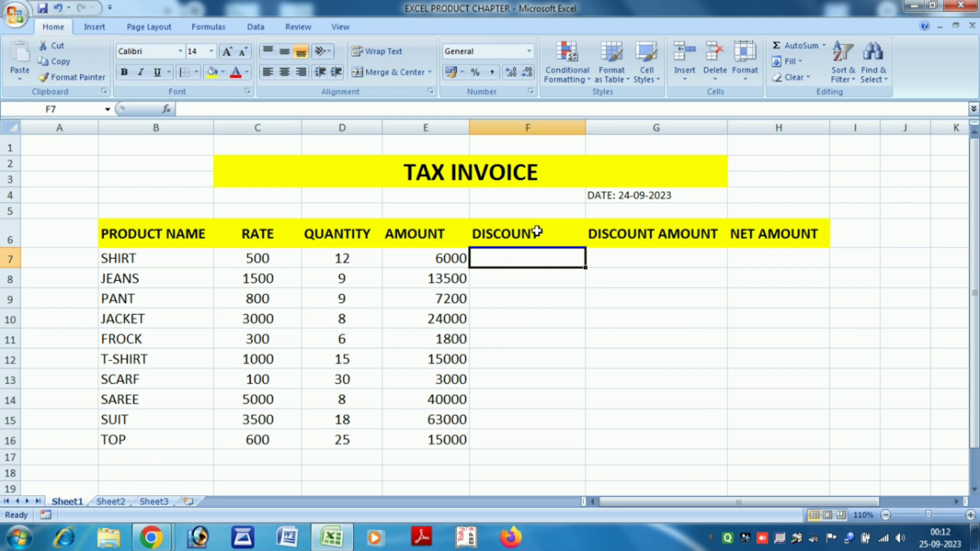
pyautogui.click(527, 211)
pyautogui.write('10%')
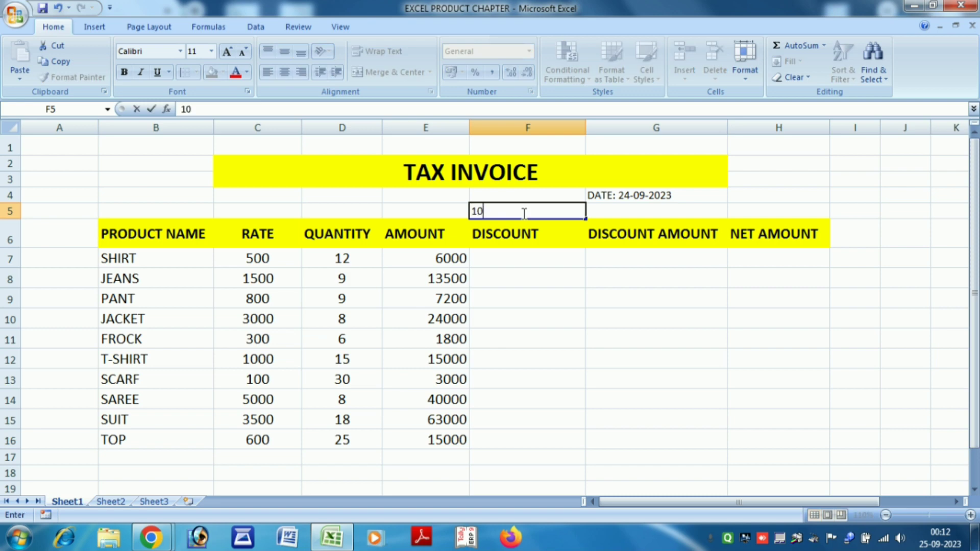
pyautogui.click(588, 358)
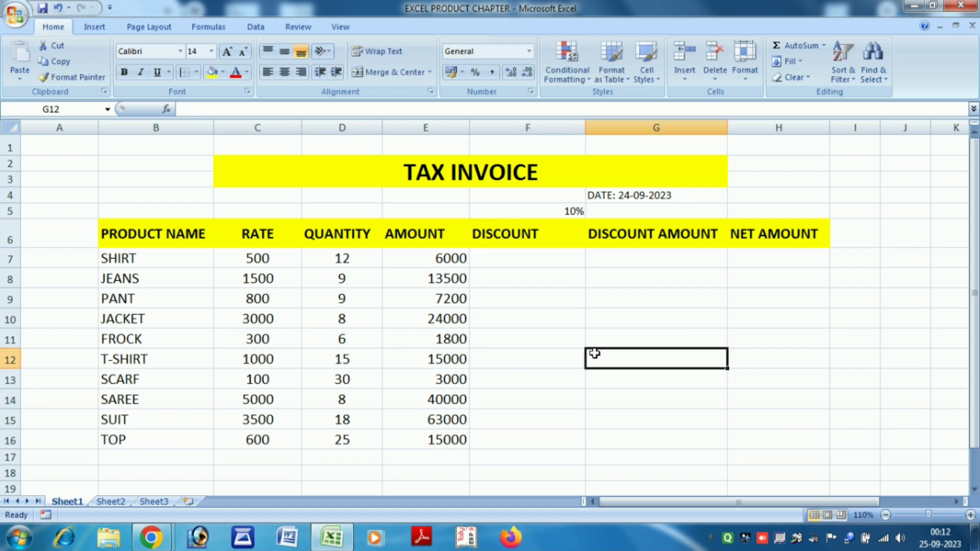
pyautogui.click(540, 256)
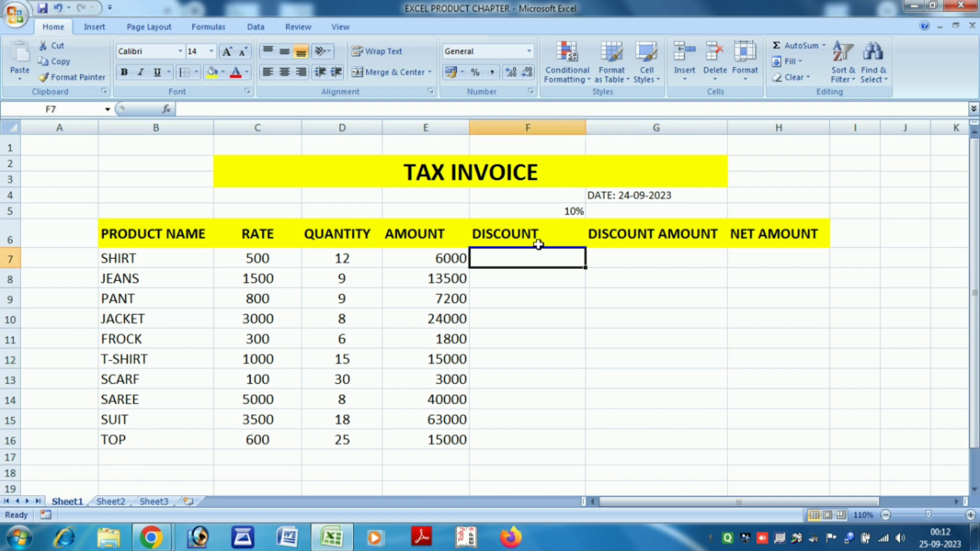
pyautogui.click(564, 219)
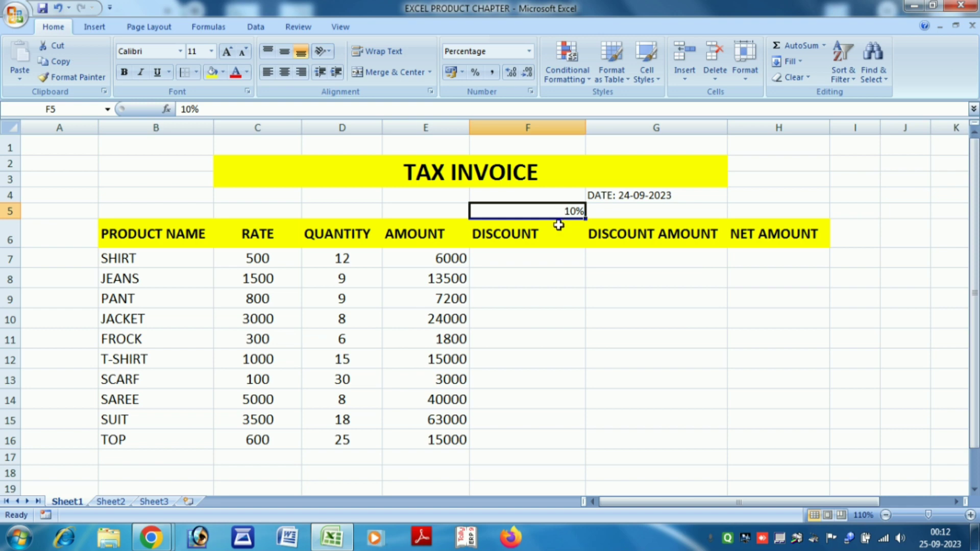
pyautogui.moveTo(562, 221); pyautogui.dragTo(587, 442)
pyautogui.click(626, 407)
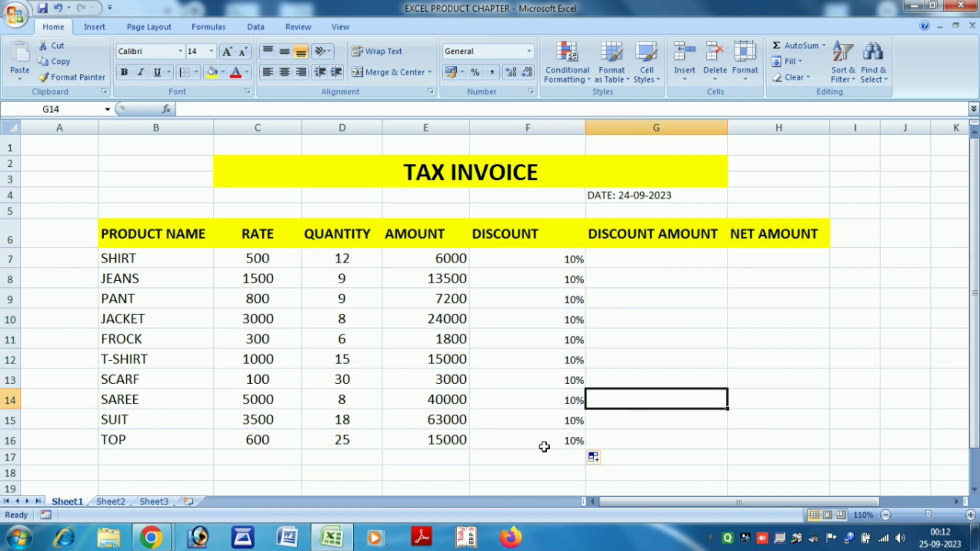
pyautogui.click(630, 261)
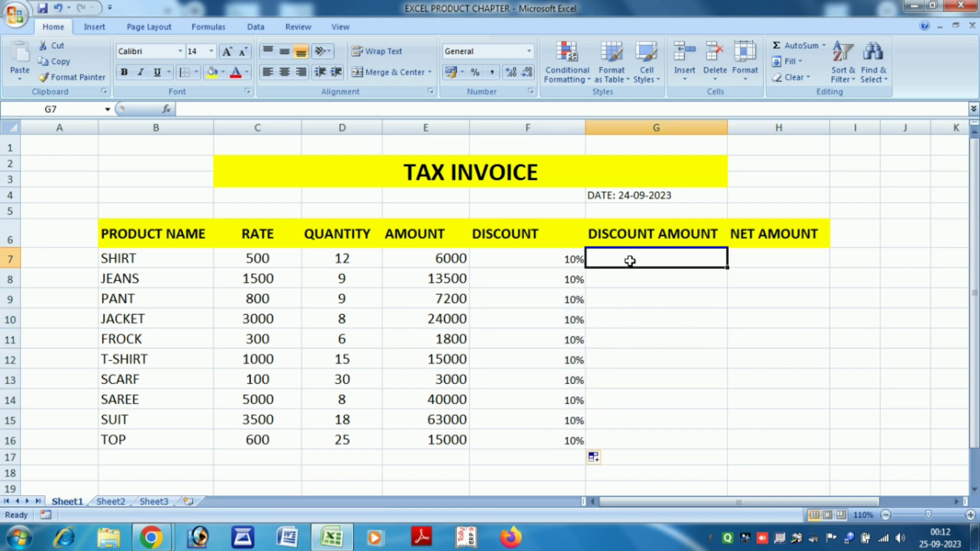
# Enter the discount amount formula =(E7*F7) in G7.
pyautogui.write('=(')
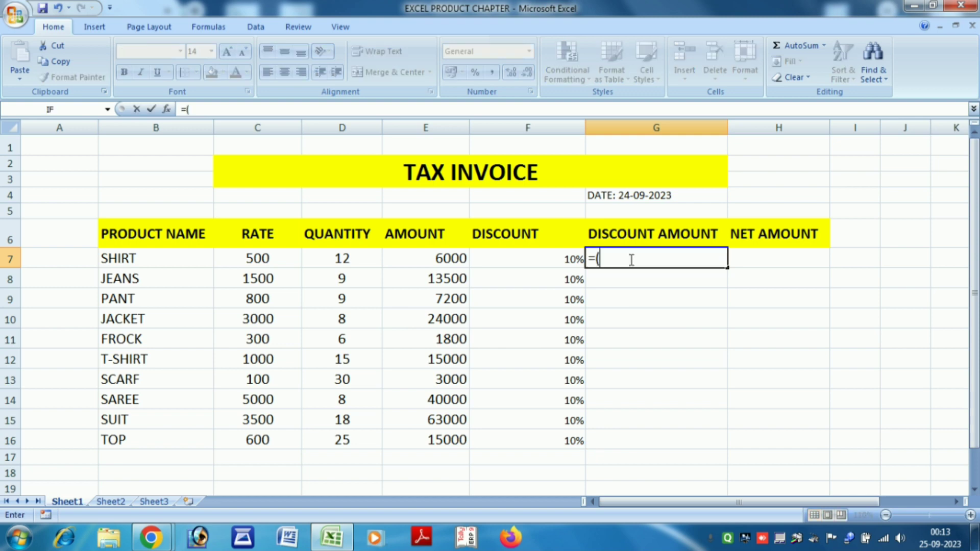
pyautogui.click(440, 262)
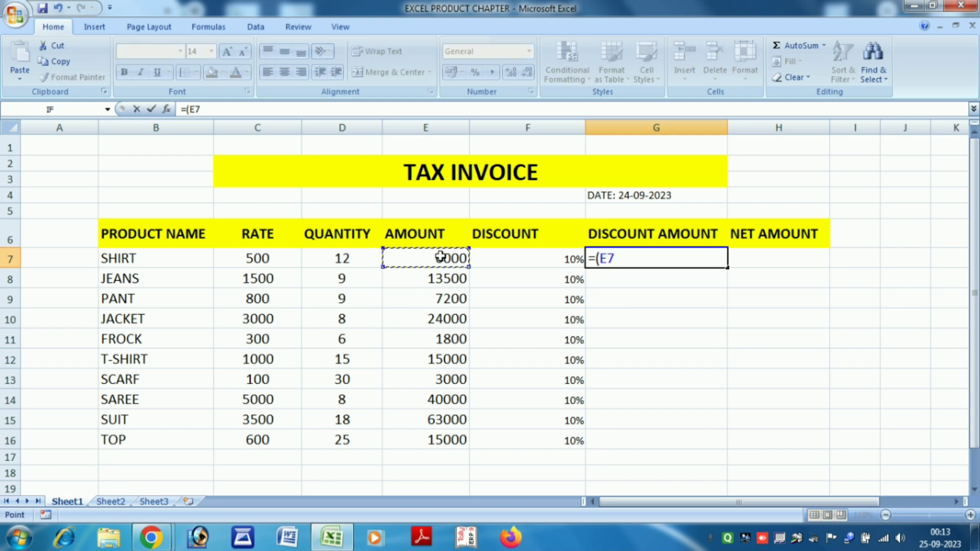
pyautogui.write('*')
pyautogui.click(501, 257)
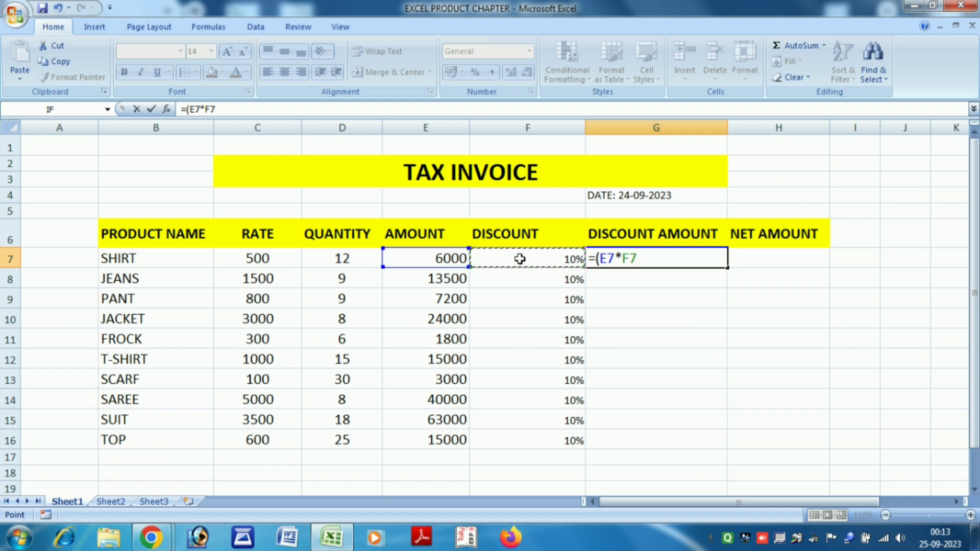
pyautogui.write(')')
pyautogui.press('Return')
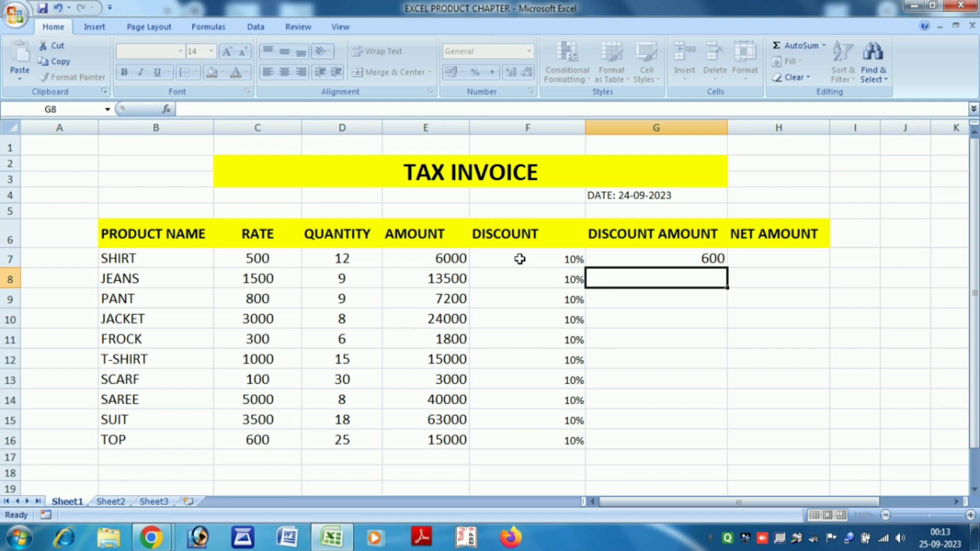
pyautogui.click(643, 254)
pyautogui.doubleClick(667, 255)
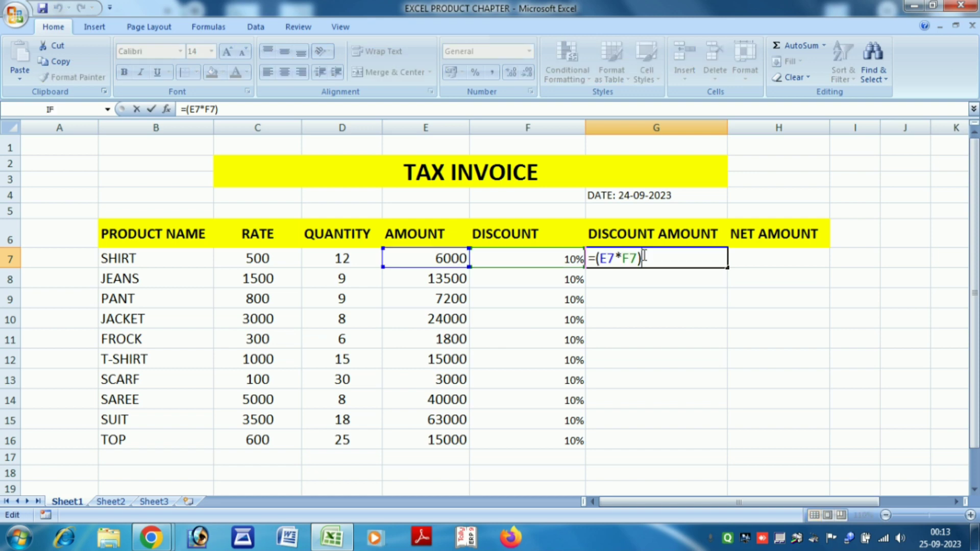
pyautogui.press('Return')
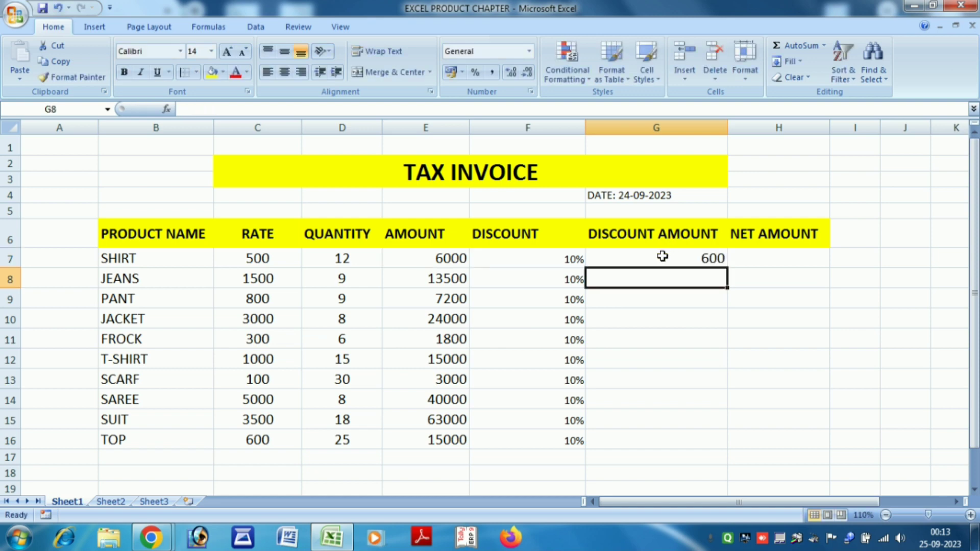
# Fill the formula down to G16, then delete everything in F7:G16.
pyautogui.moveTo(656, 256); pyautogui.dragTo(680, 443)
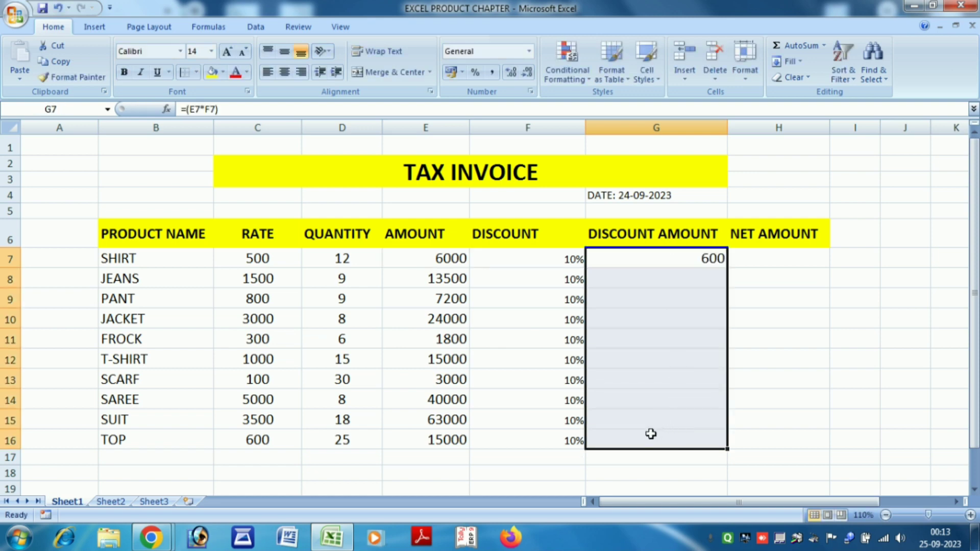
pyautogui.hotkey('ctrl', 'd')
pyautogui.click(730, 418)
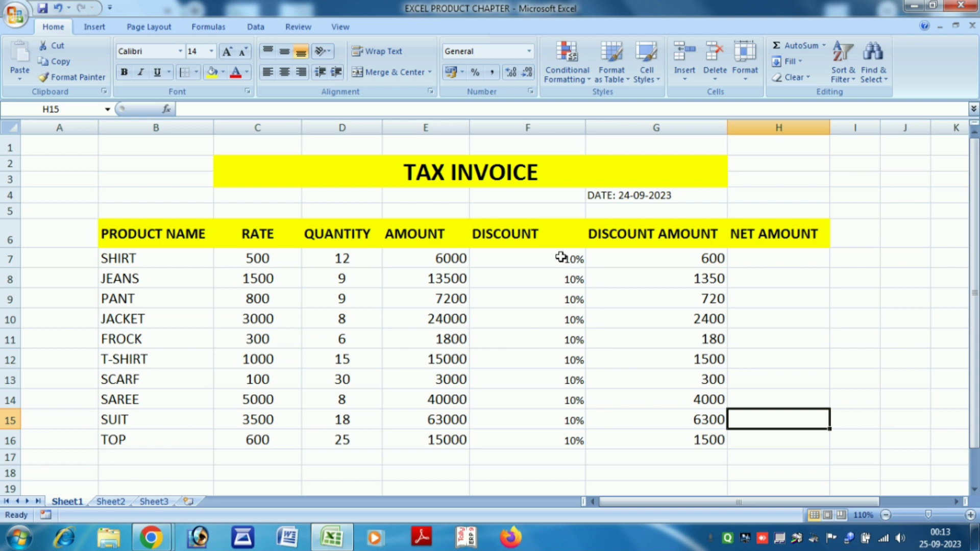
pyautogui.moveTo(561, 257); pyautogui.dragTo(661, 438)
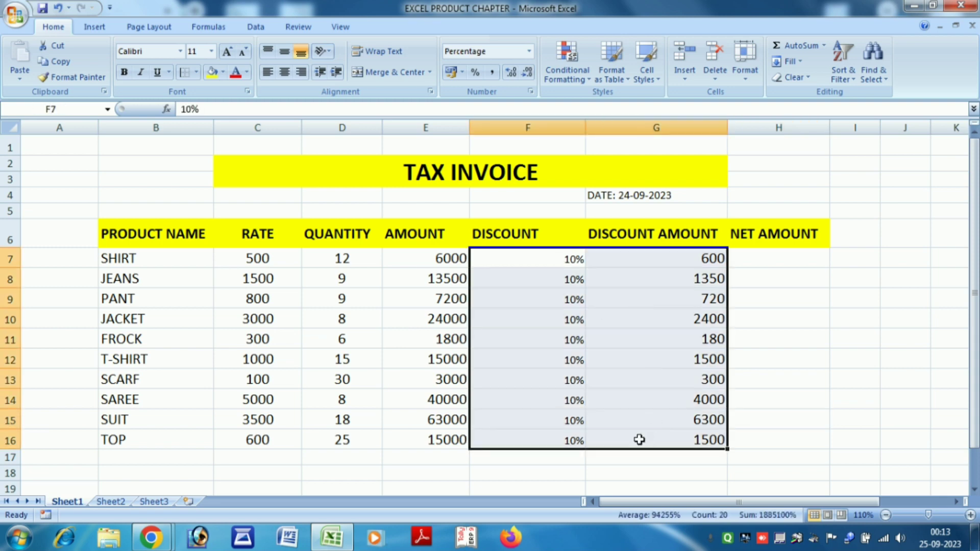
pyautogui.press('Delete')
pyautogui.click(628, 455)
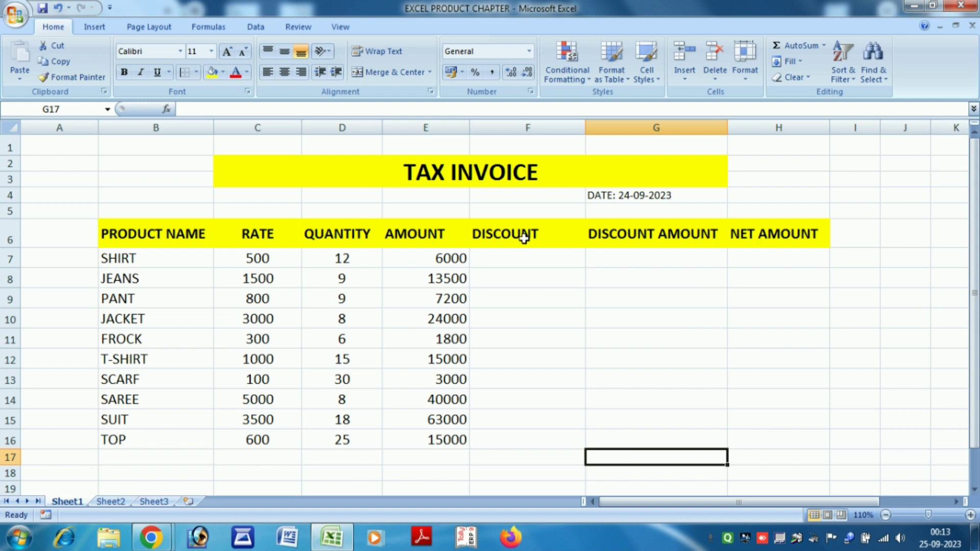
# Begin a nested IF in F7 returning "20%" when E7 is at least 50000.
pyautogui.click(521, 255)
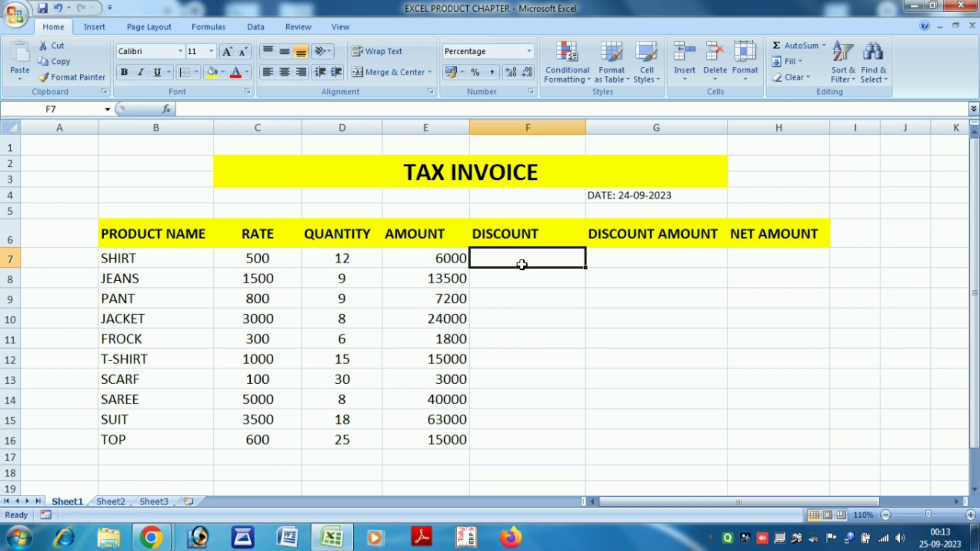
pyautogui.write('=IF')
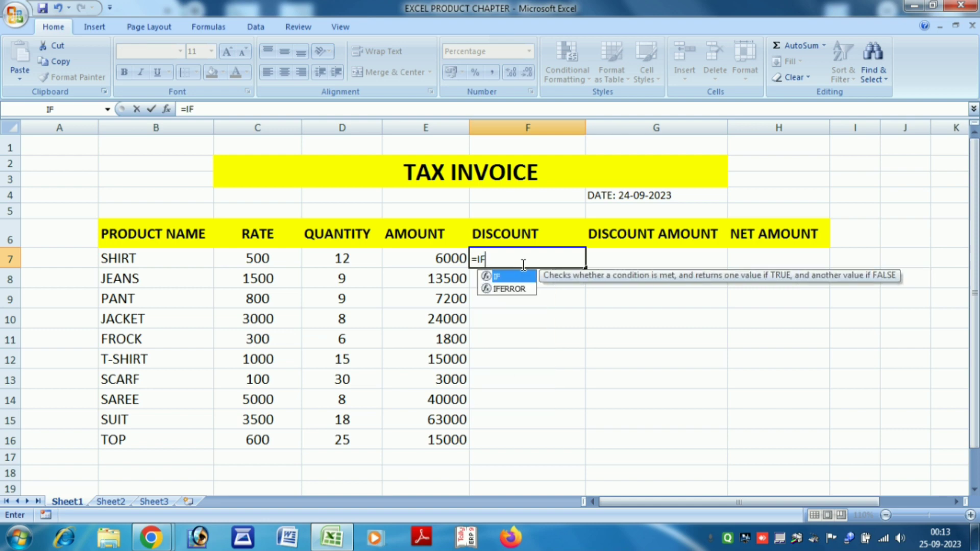
pyautogui.write('(')
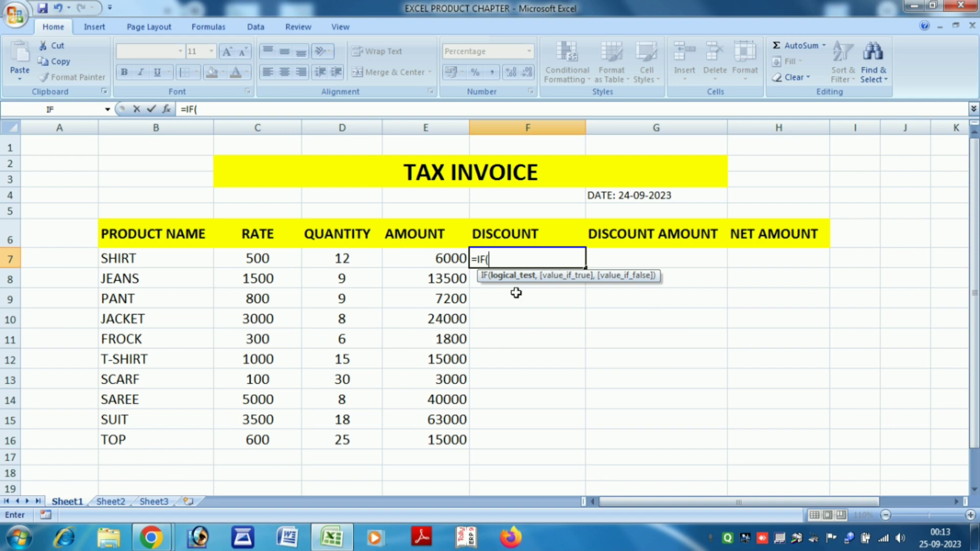
pyautogui.click(433, 255)
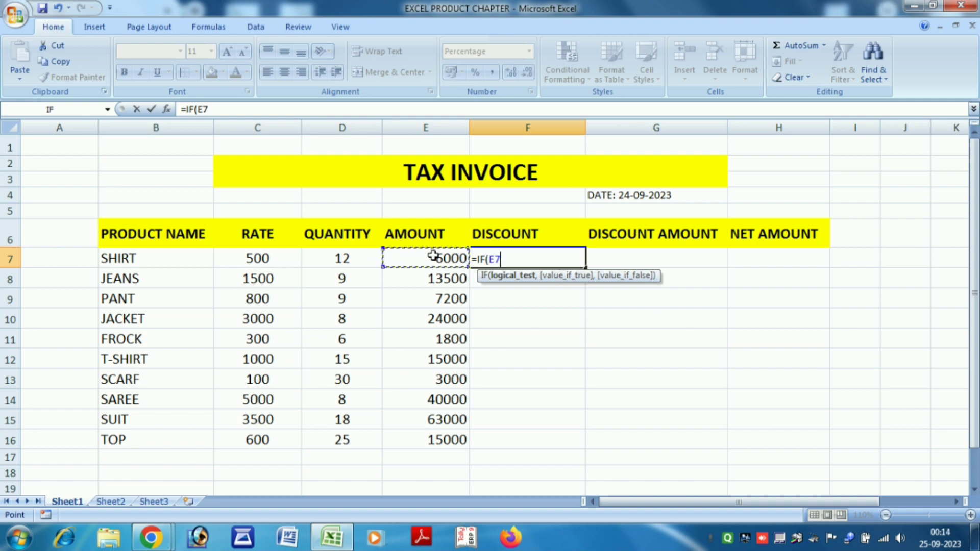
pyautogui.write('>=')
pyautogui.write('50000')
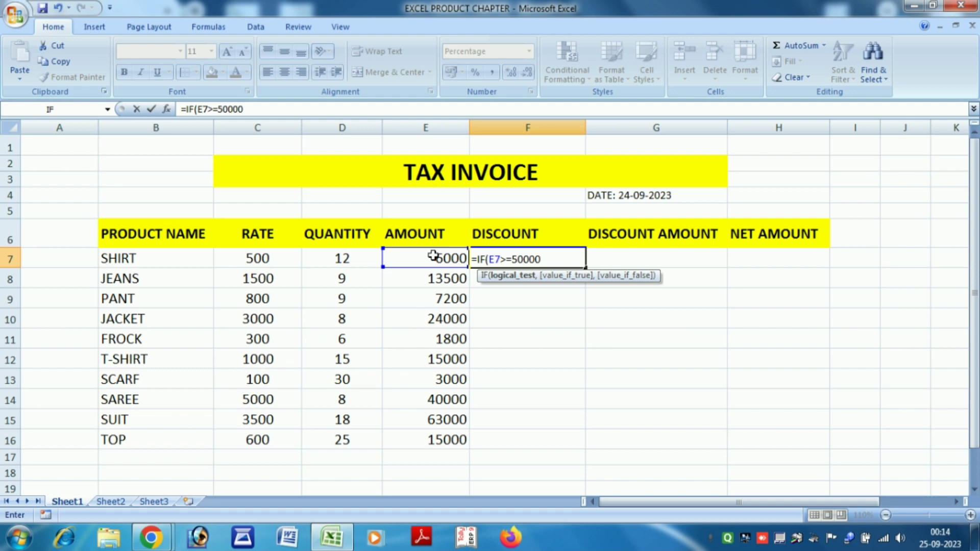
pyautogui.write(',')
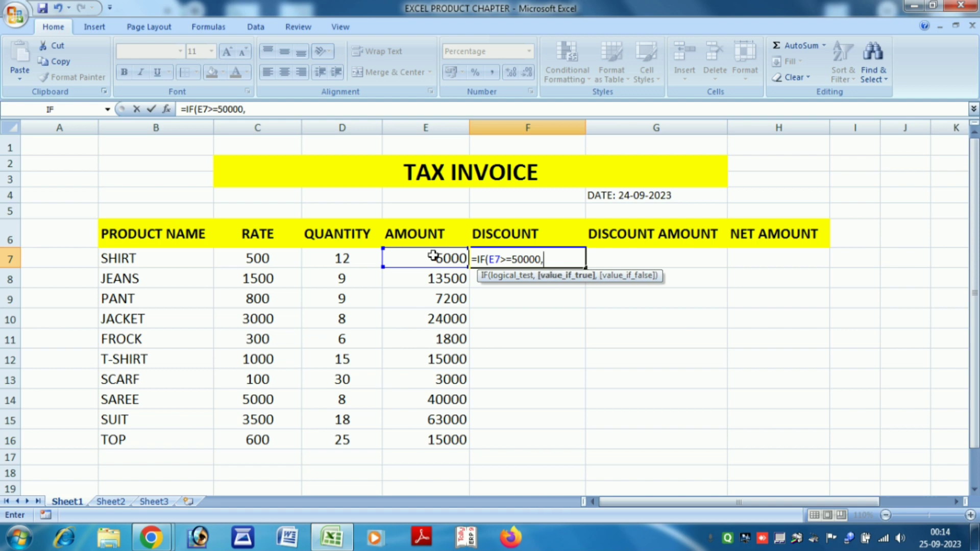
pyautogui.write('"')
pyautogui.write('20%",')
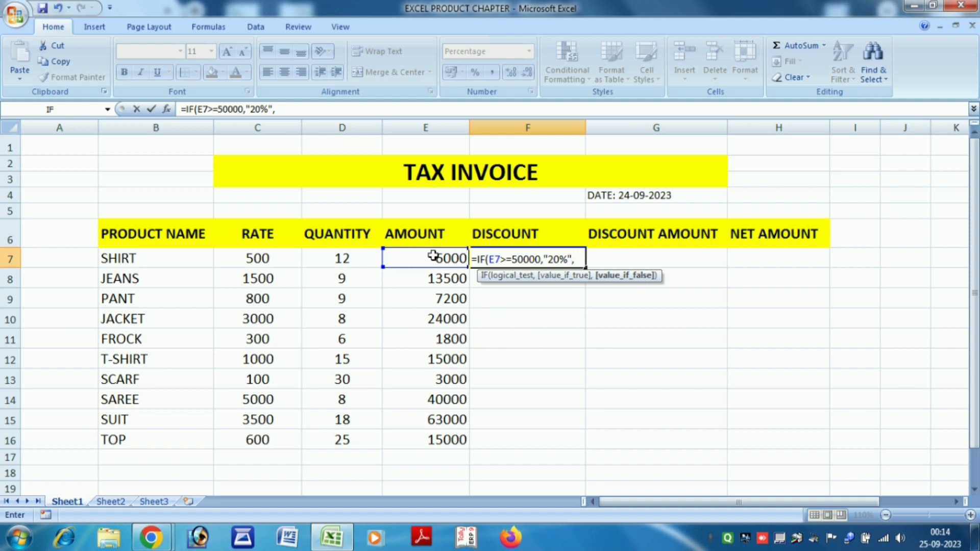
pyautogui.write('IG')
pyautogui.press('BackSpace')
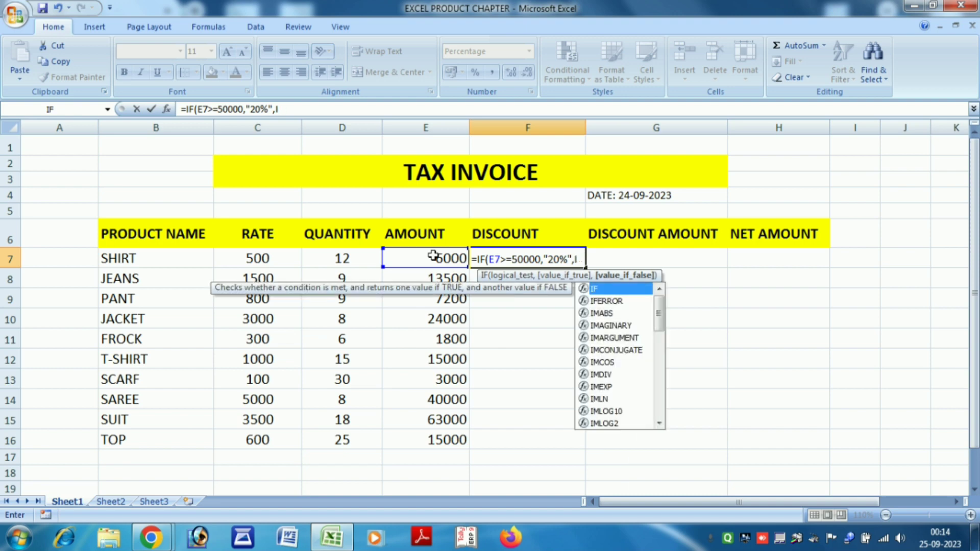
pyautogui.write('F(')
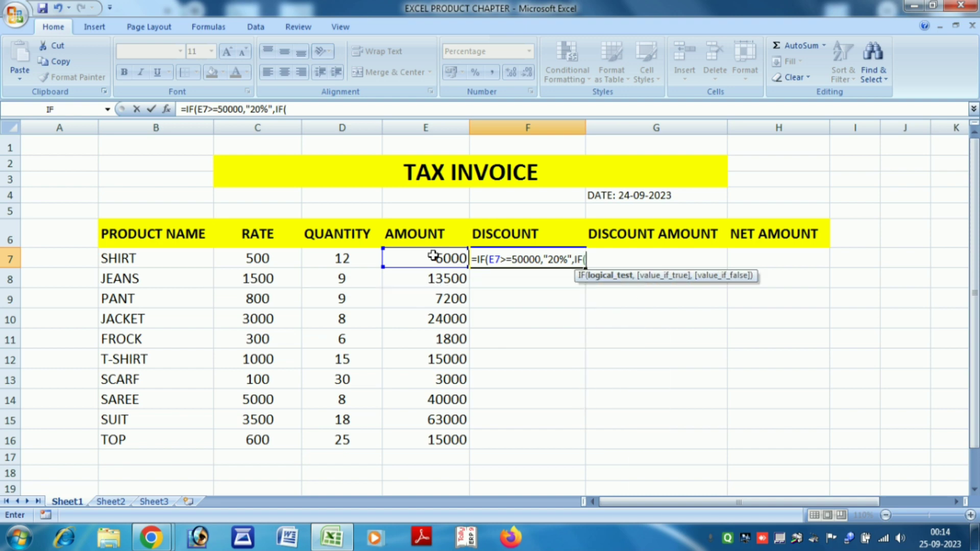
# Add "15%" for E7>=20000 and "10%" for E7<20000, then commit the formula.
pyautogui.click(434, 255)
pyautogui.write('>=20000')
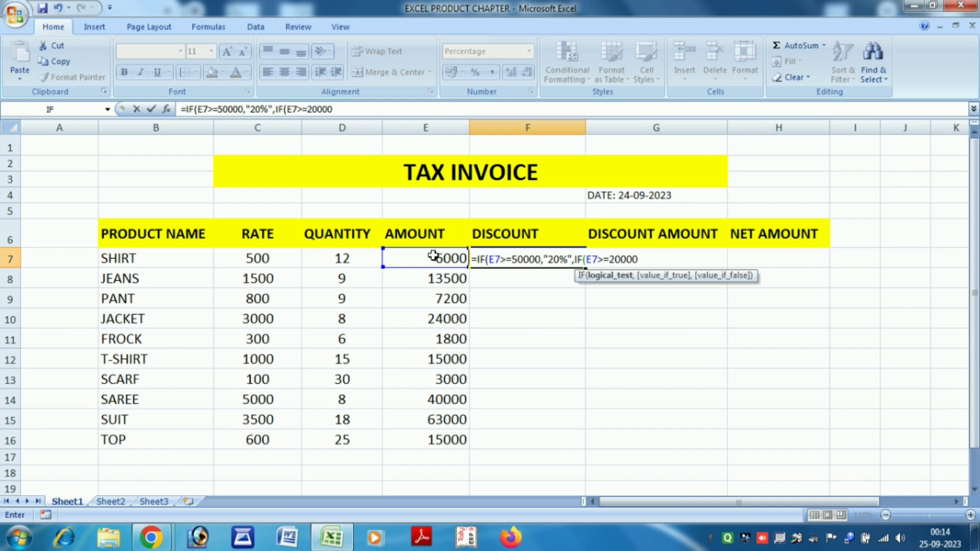
pyautogui.write(',"15')
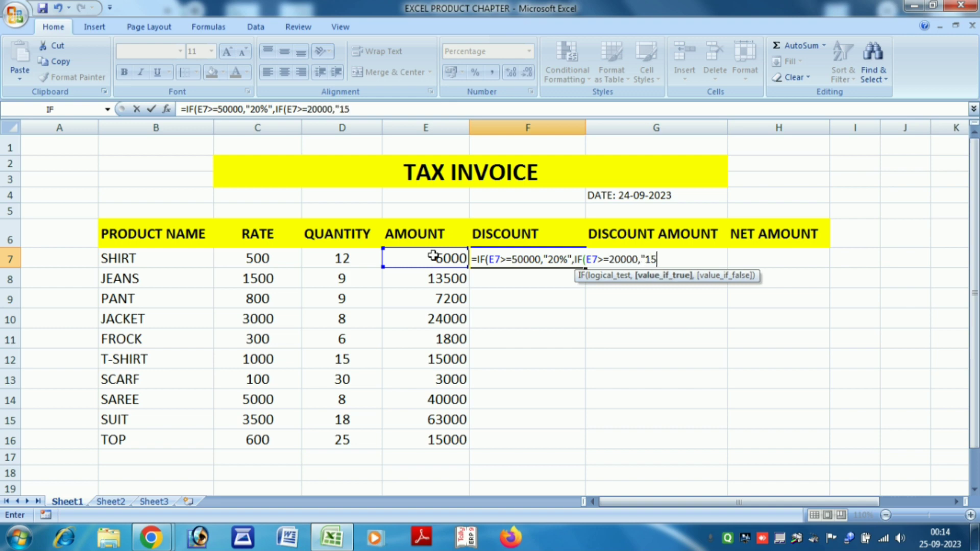
pyautogui.write('%')
pyautogui.write('",')
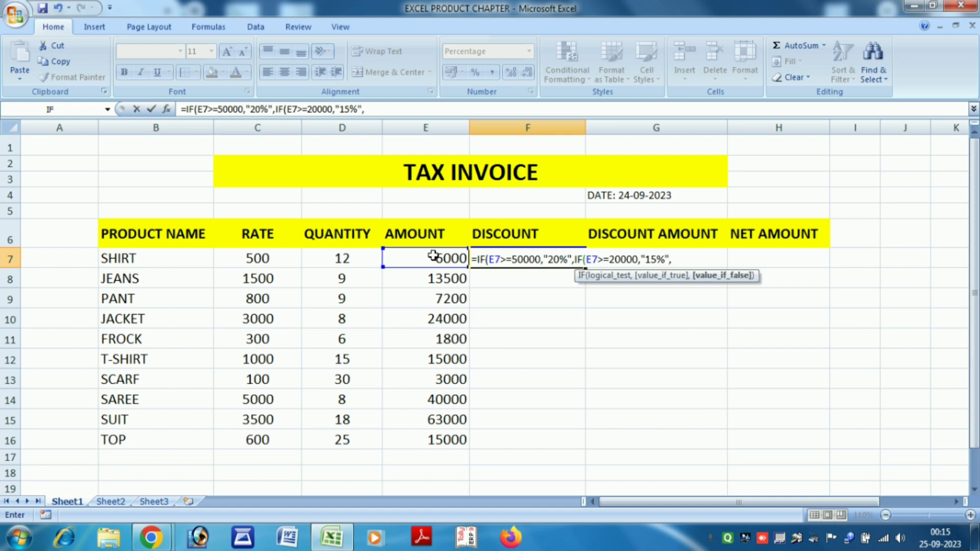
pyautogui.write('IF')
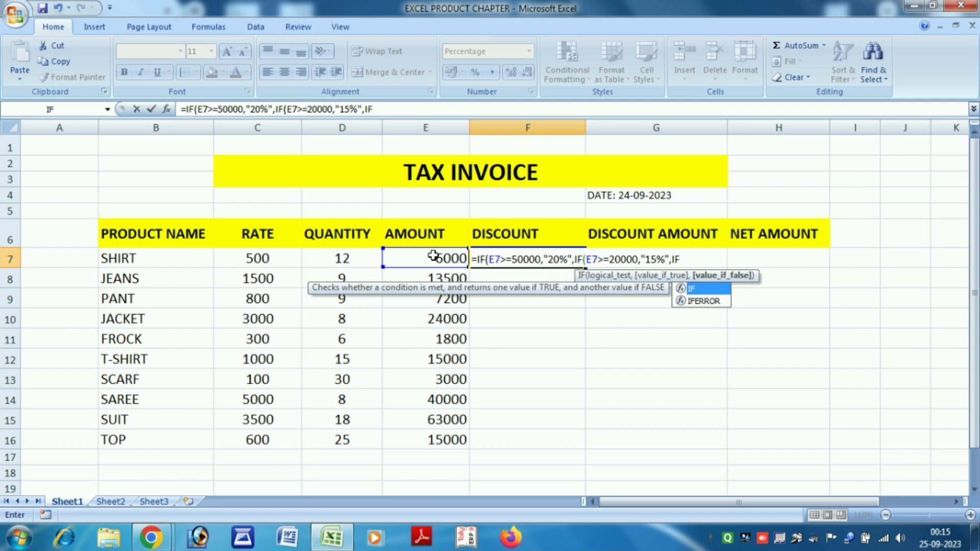
pyautogui.write('(')
pyautogui.click(433, 255)
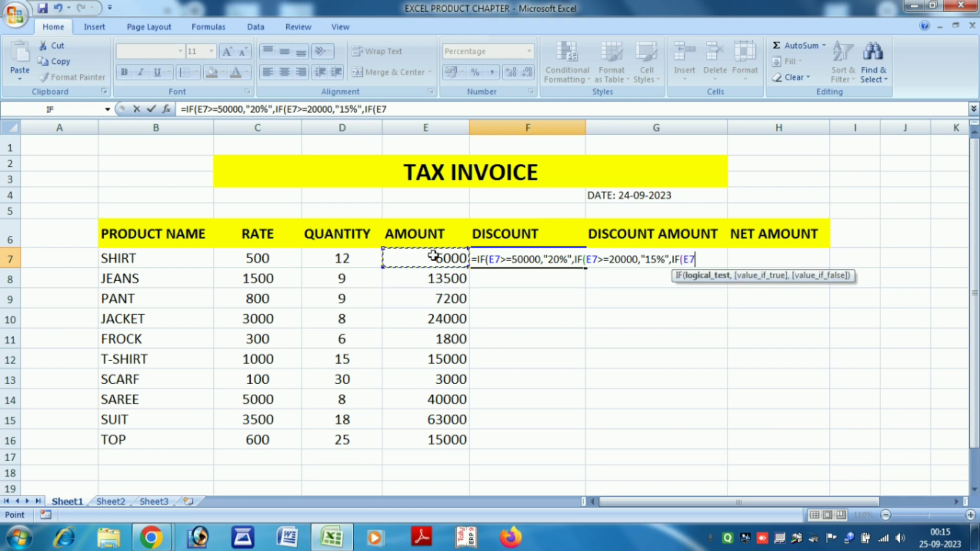
pyautogui.write('<')
pyautogui.write('20000')
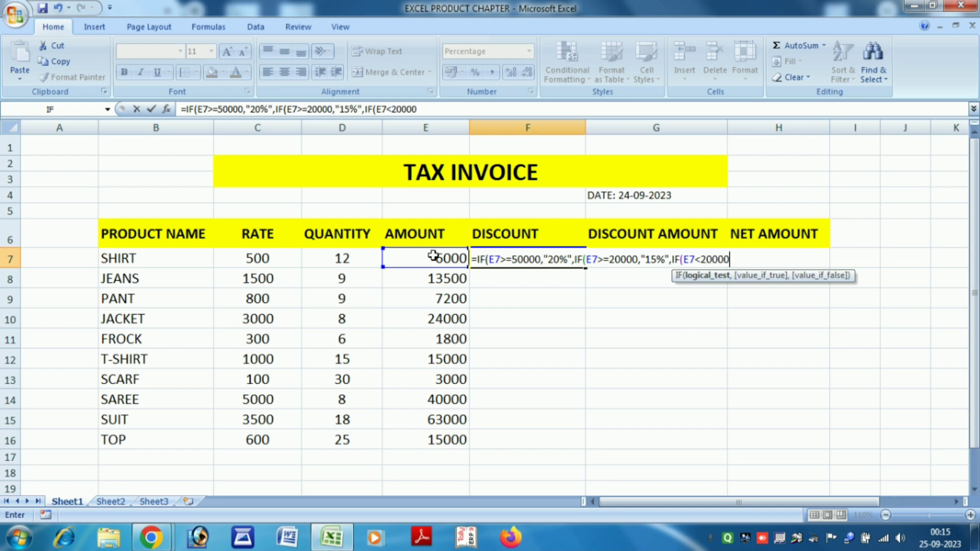
pyautogui.write(',"10')
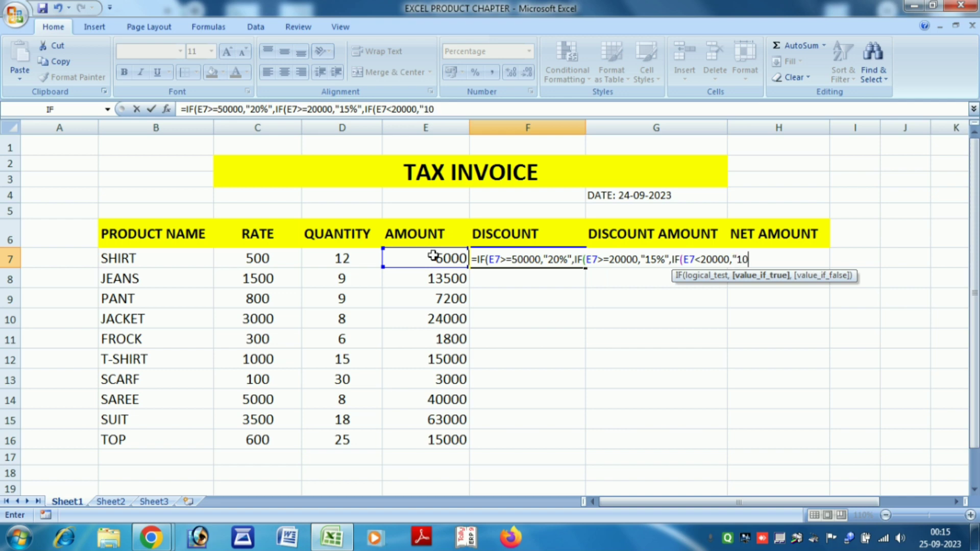
pyautogui.write('%")))')
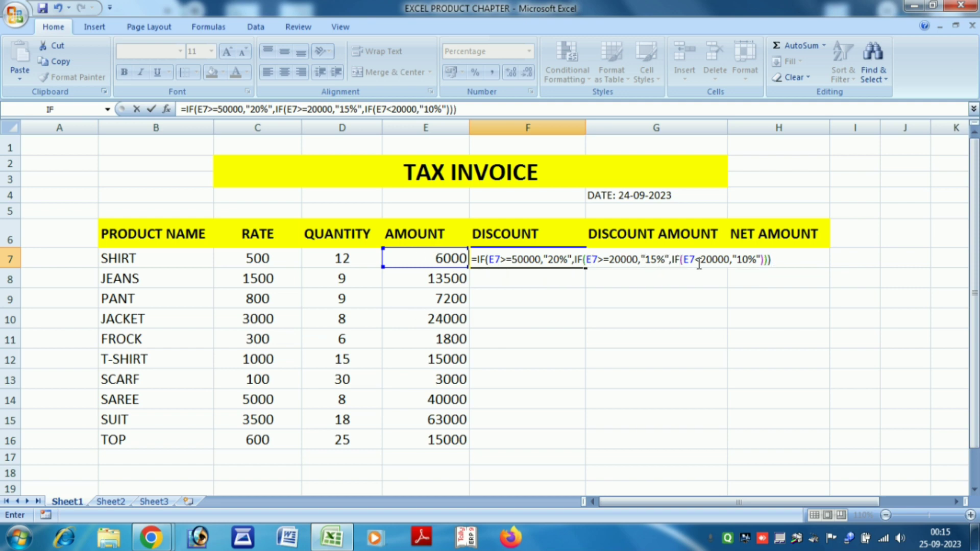
pyautogui.press('Return')
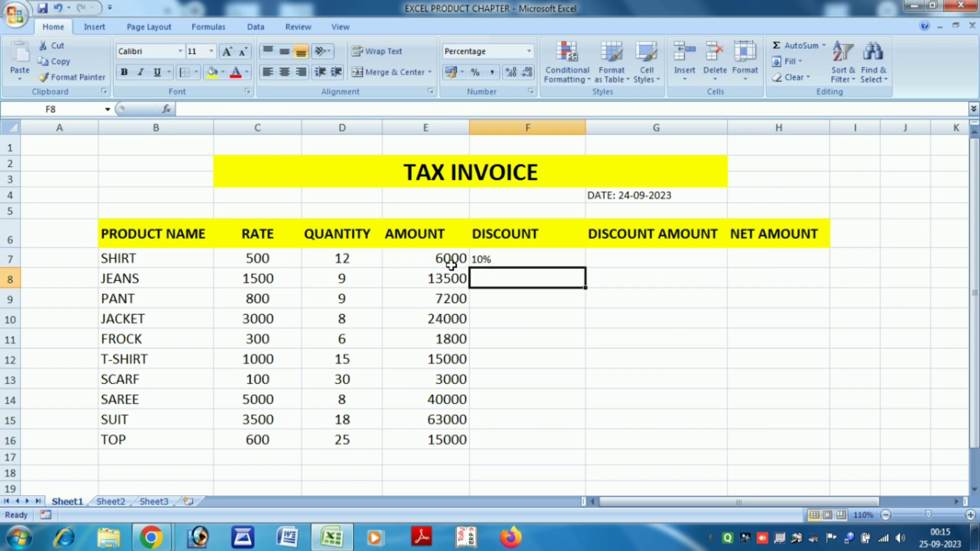
# Copy the F7 discount formula down to F16: 15% for JACKET and SAREE, 20% for SUIT.
pyautogui.click(499, 257)
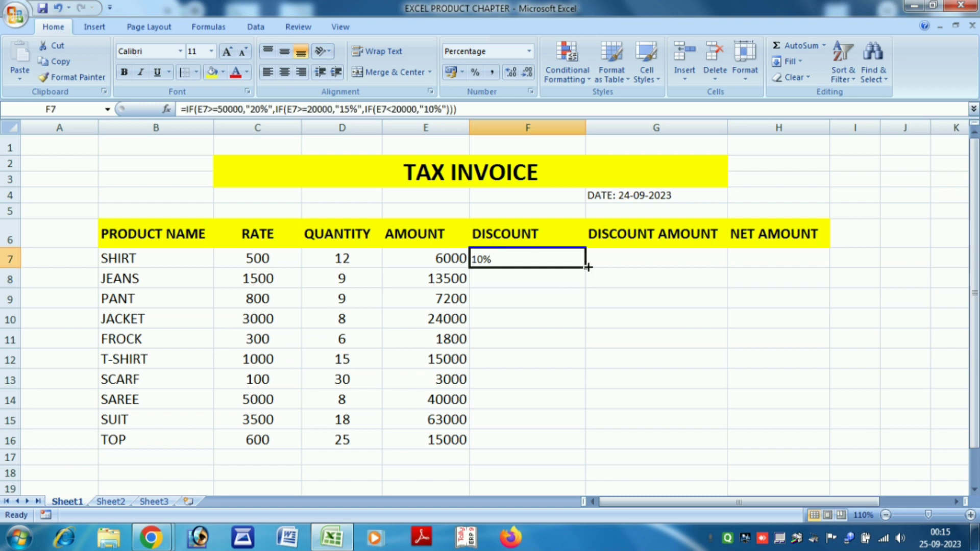
pyautogui.moveTo(585, 267); pyautogui.dragTo(585, 449)
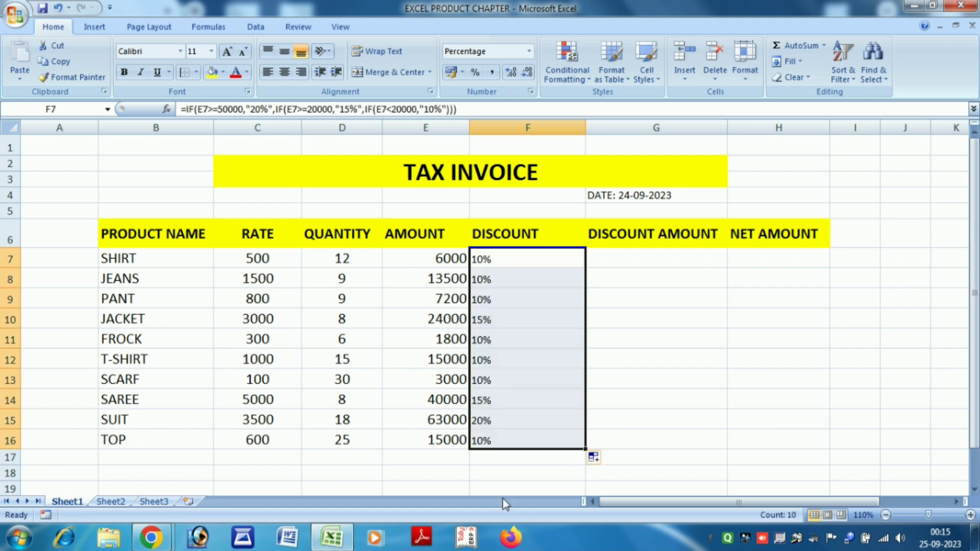
pyautogui.click(429, 468)
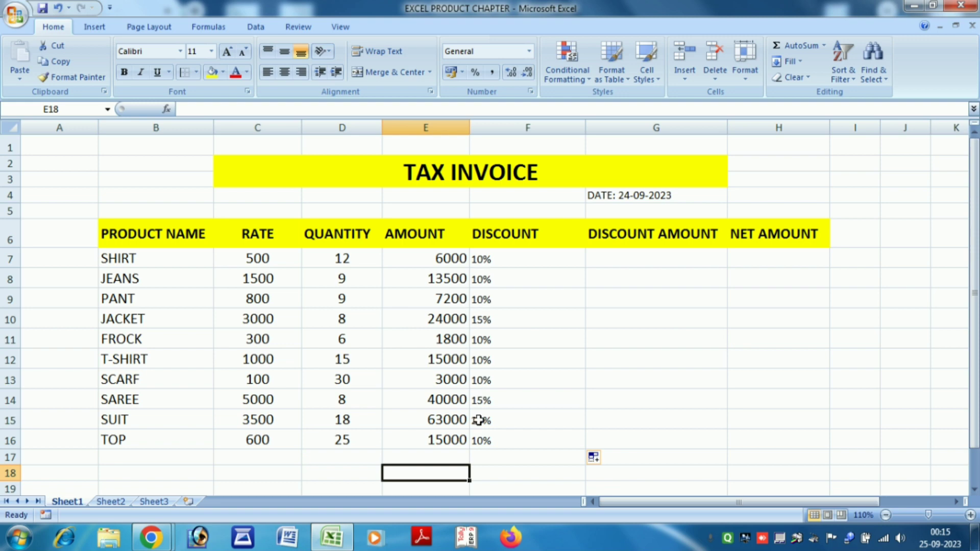
# Enter =(E7*F7) in G7 to get SHIRT's discount amount of 600.
pyautogui.click(660, 261)
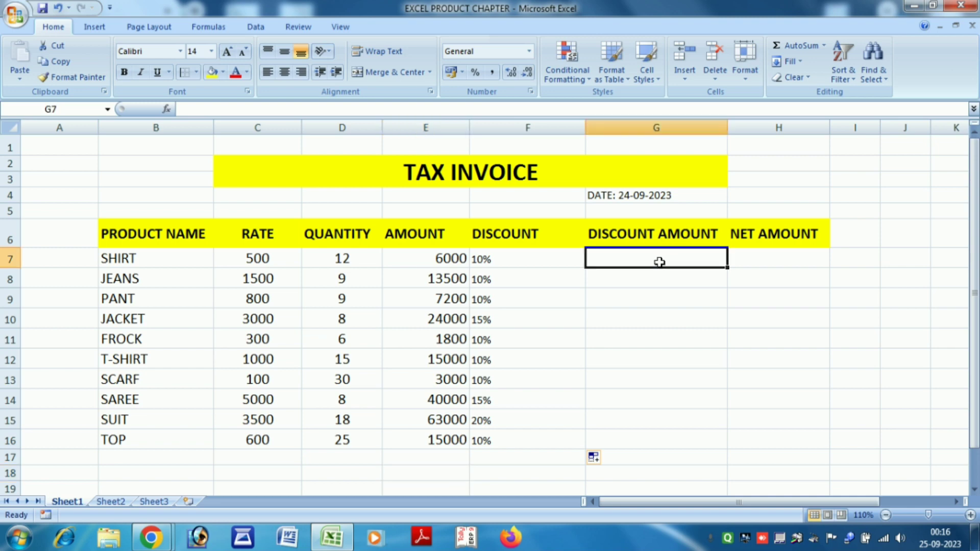
pyautogui.write('=(')
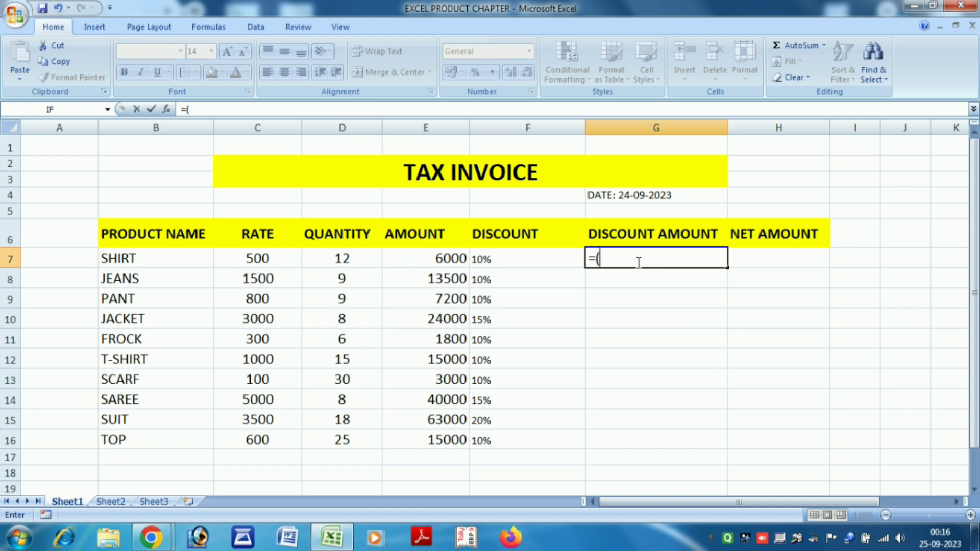
pyautogui.click(440, 259)
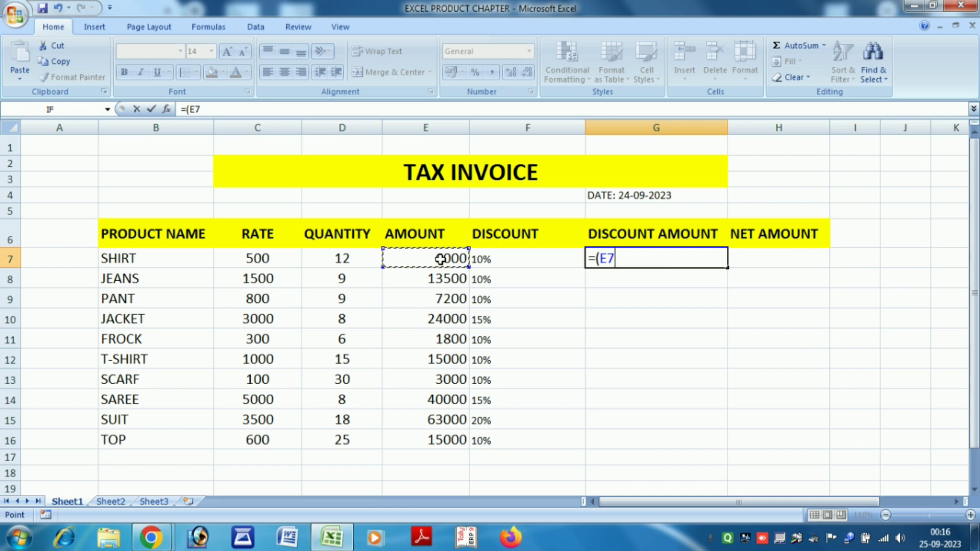
pyautogui.write('*')
pyautogui.click(508, 261)
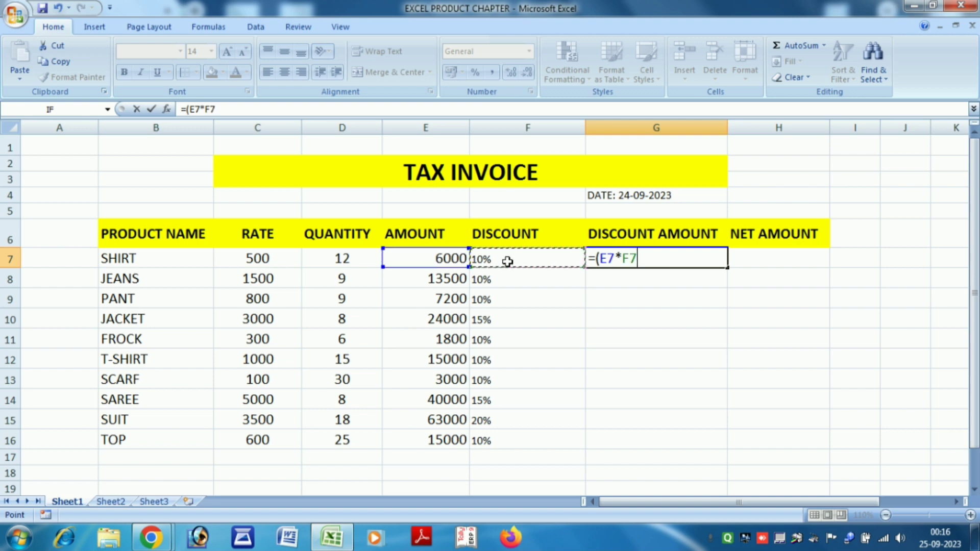
pyautogui.write(')')
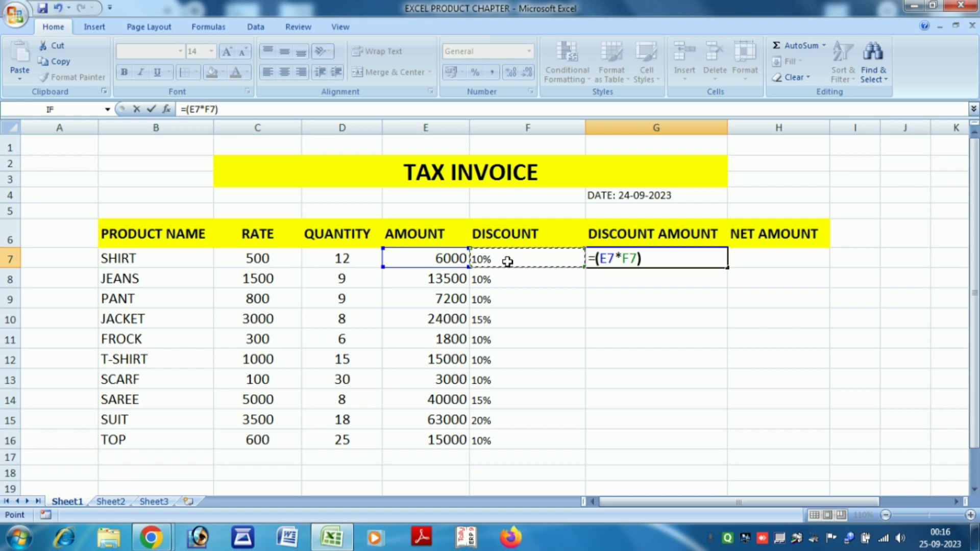
pyautogui.press('Return')
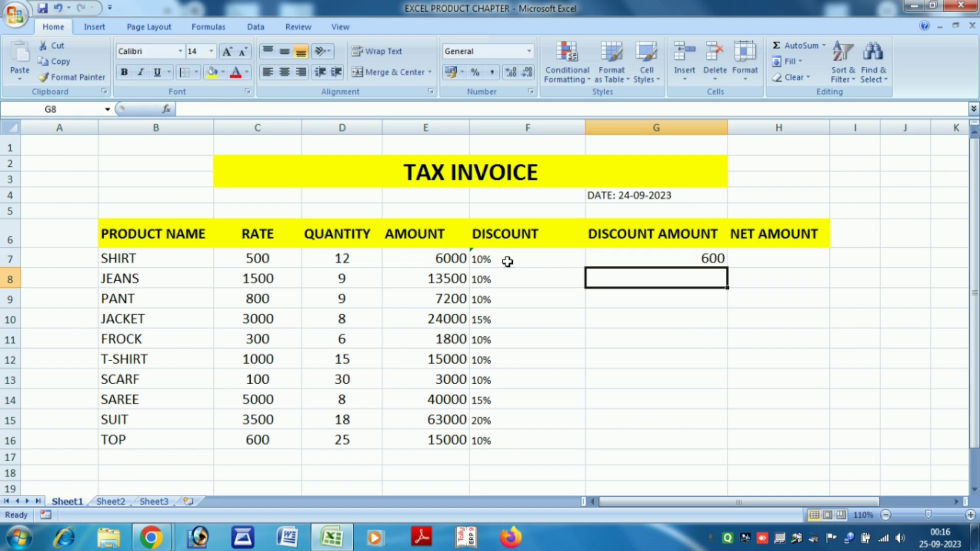
# Fill the discount amount formula down G7:G16 with Ctrl+D, reaching 12600 for SUIT.
pyautogui.click(612, 261)
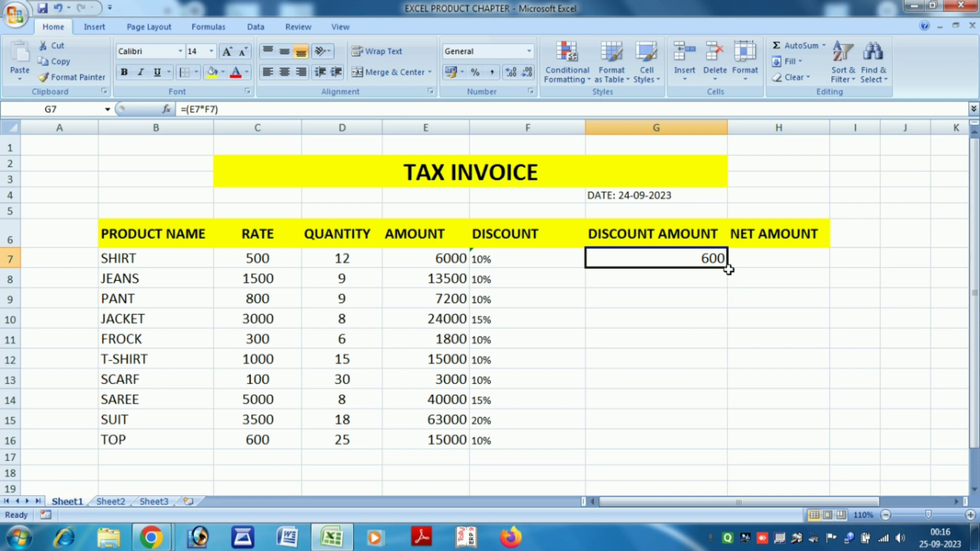
pyautogui.moveTo(727, 267); pyautogui.dragTo(720, 448)
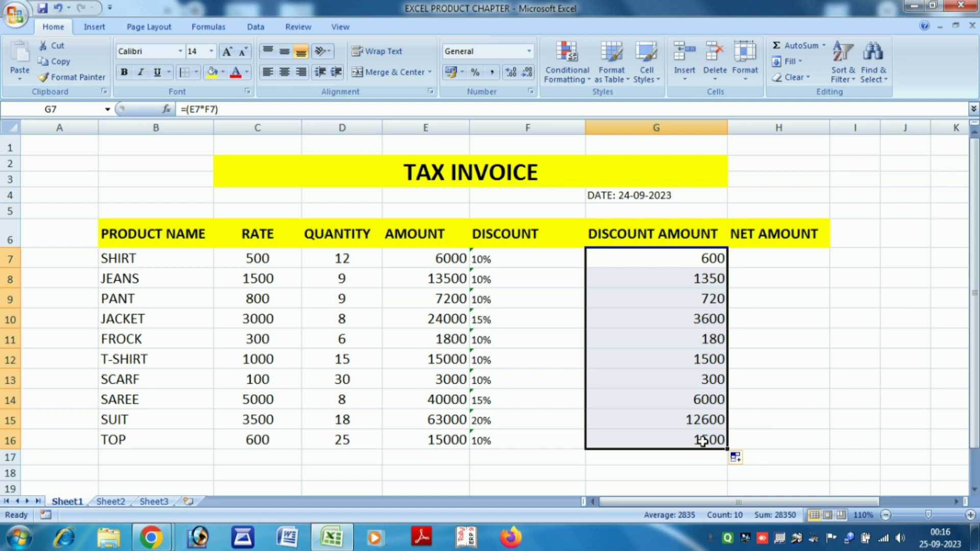
pyautogui.hotkey('ctrl', 'z')
pyautogui.click(733, 407)
pyautogui.moveTo(648, 262); pyautogui.dragTo(676, 446)
pyautogui.hotkey('ctrl', 'd')
pyautogui.click(834, 398)
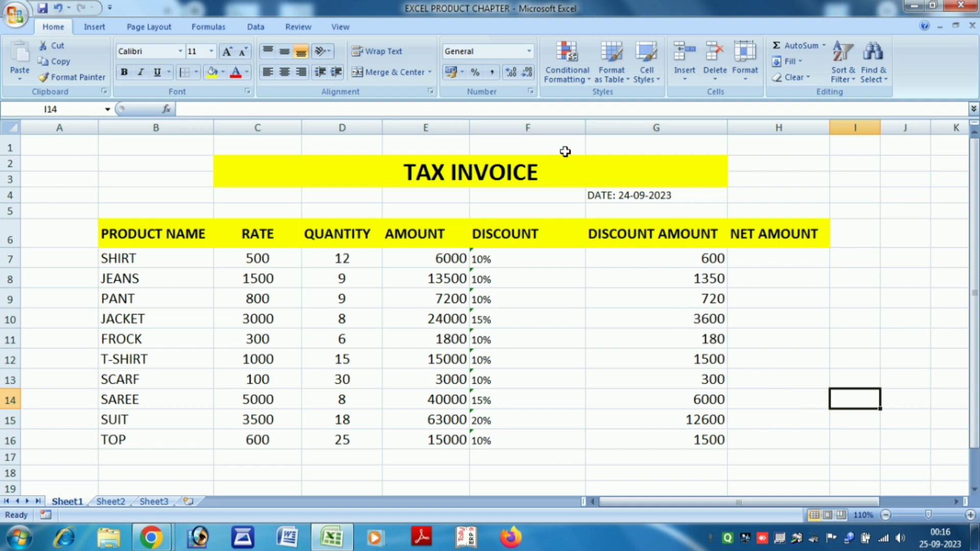
# Narrow the DISCOUNT column and enter =(E7-G7) in H7 for SHIRT's net amount.
pyautogui.moveTo(586, 130); pyautogui.dragTo(562, 142)
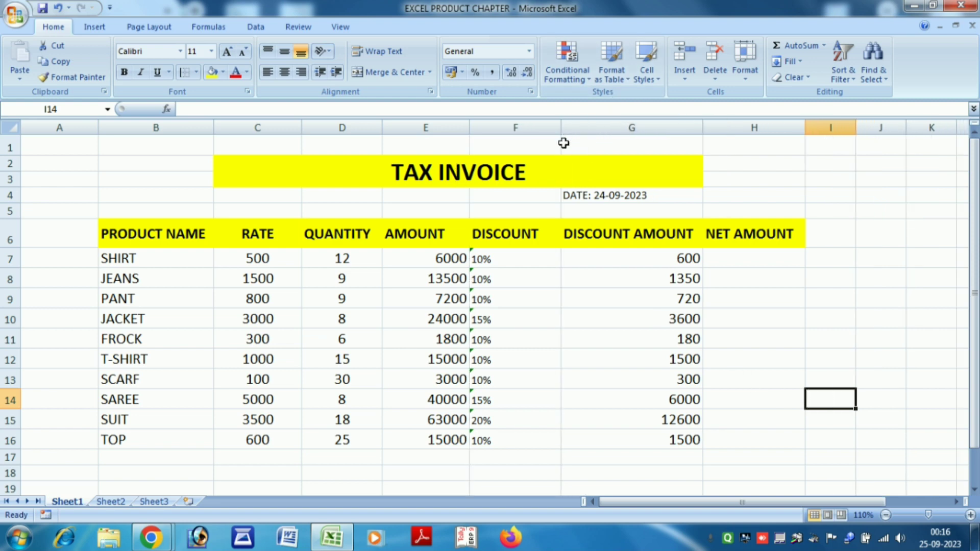
pyautogui.click(738, 259)
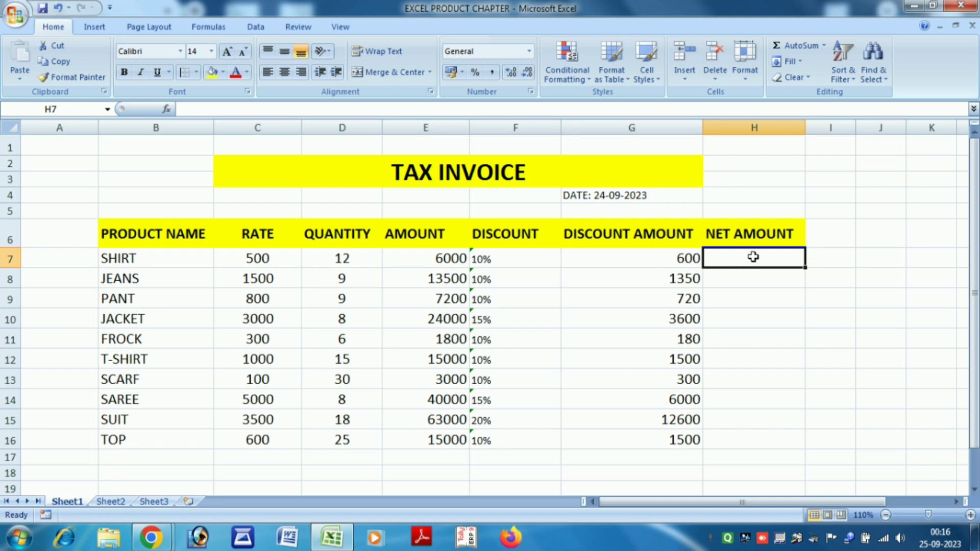
pyautogui.write('=(')
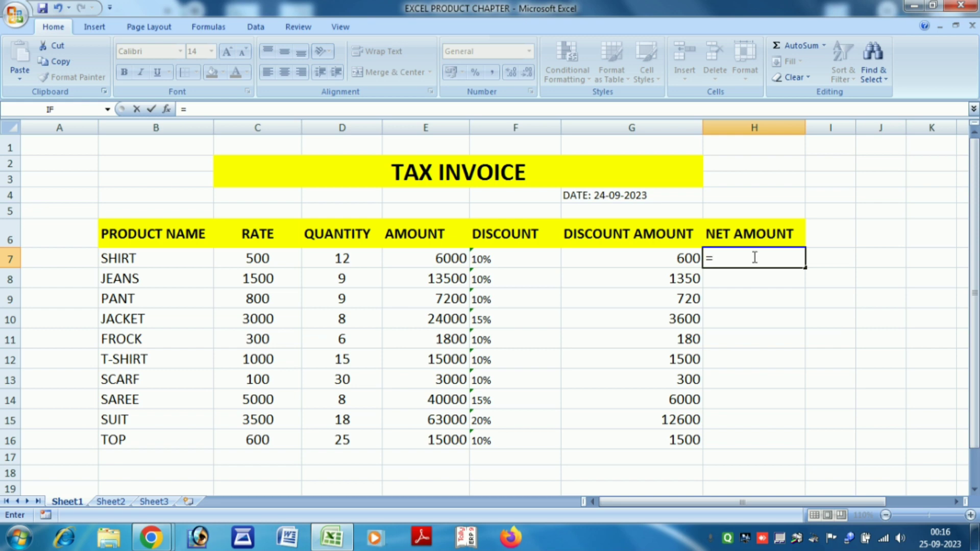
pyautogui.click(423, 258)
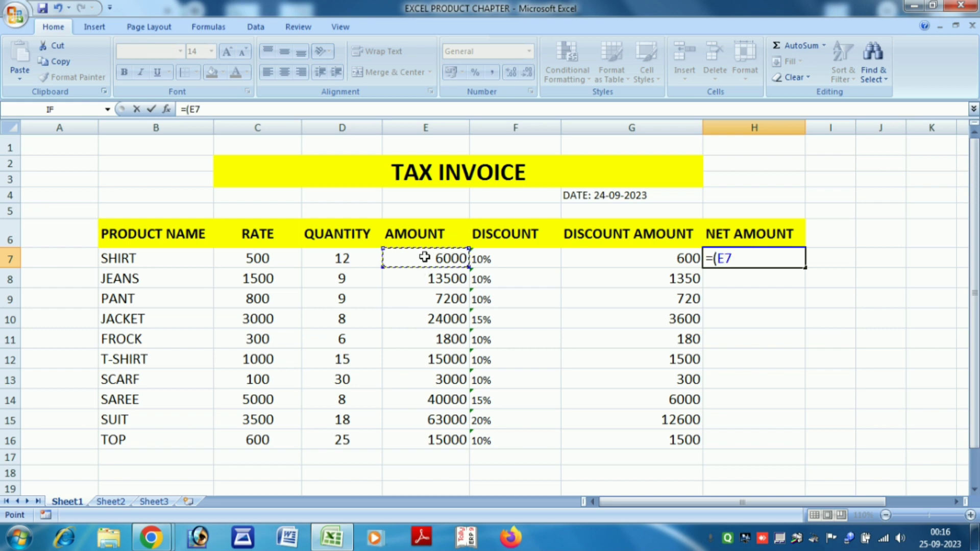
pyautogui.write('-')
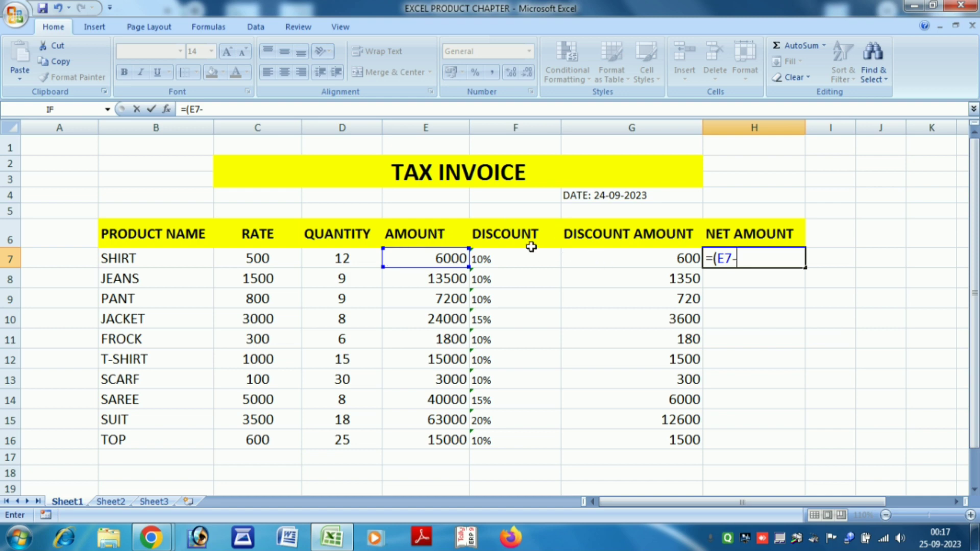
pyautogui.click(592, 260)
pyautogui.write(')')
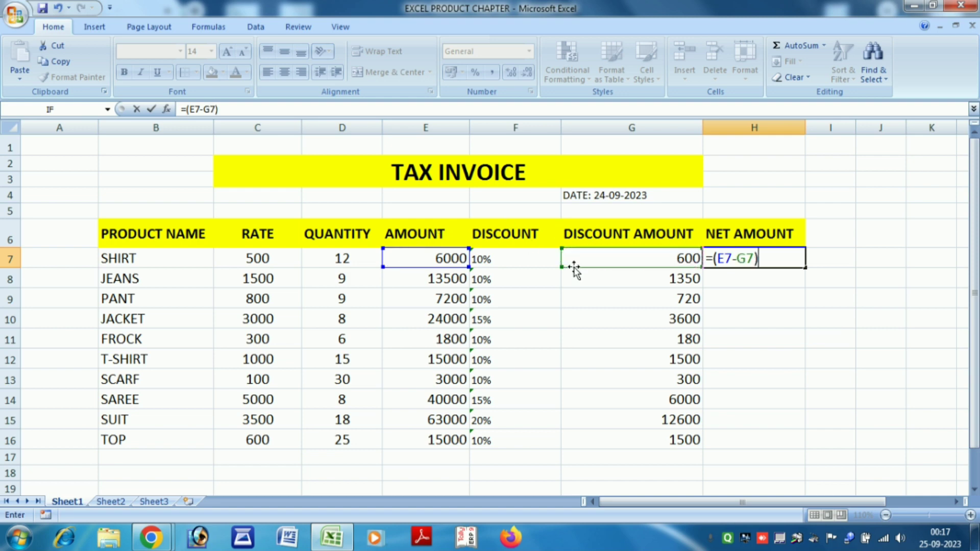
pyautogui.press('Return')
# Fill the net amount formula down to H16, giving 5400 for SHIRT through 50400 for SUIT.
pyautogui.click(774, 259)
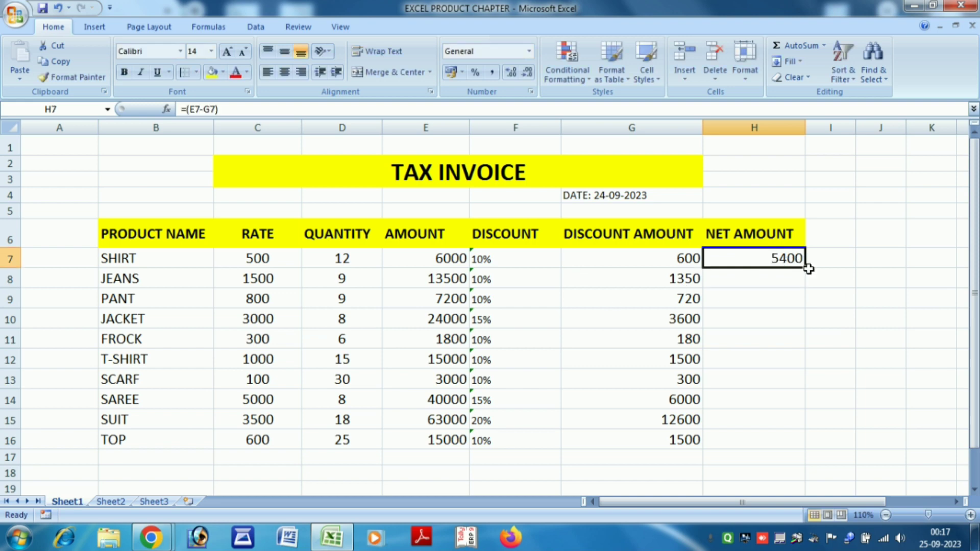
pyautogui.moveTo(804, 268); pyautogui.dragTo(776, 445)
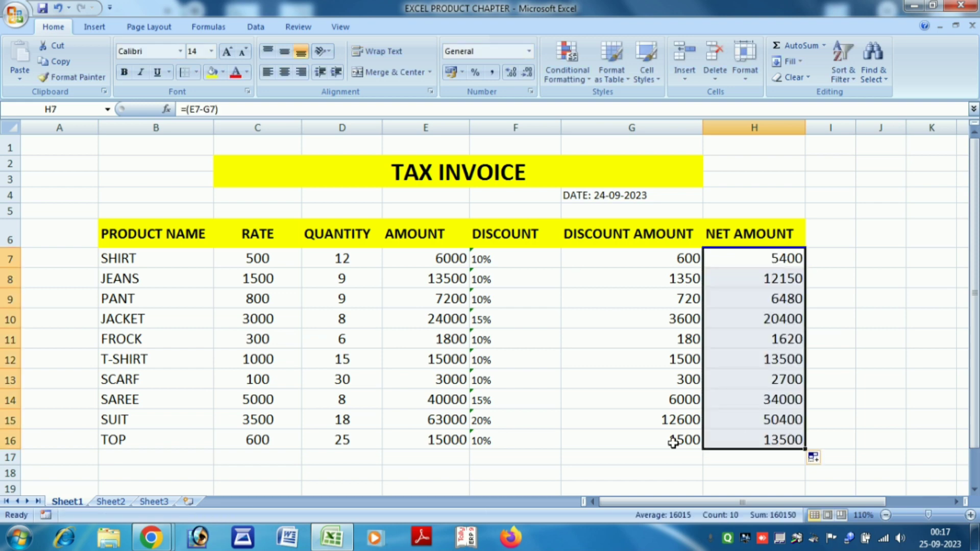
pyautogui.click(577, 460)
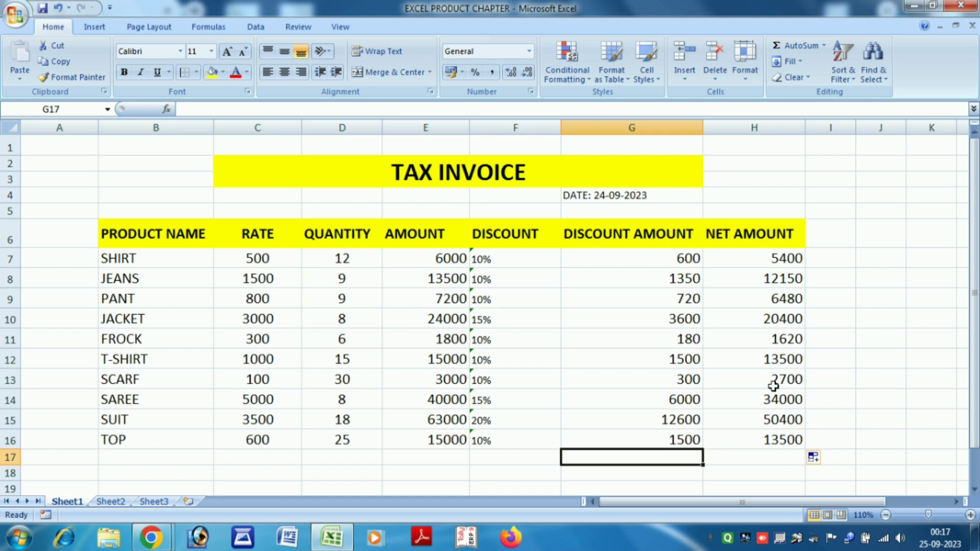
# Copy E7's larger font onto the DISCOUNT percentages F7:F16 with Format Painter.
pyautogui.scroll(-2, 773, 386)
pyautogui.scroll(2, 774, 386)
pyautogui.click(437, 264)
pyautogui.click(69, 77)
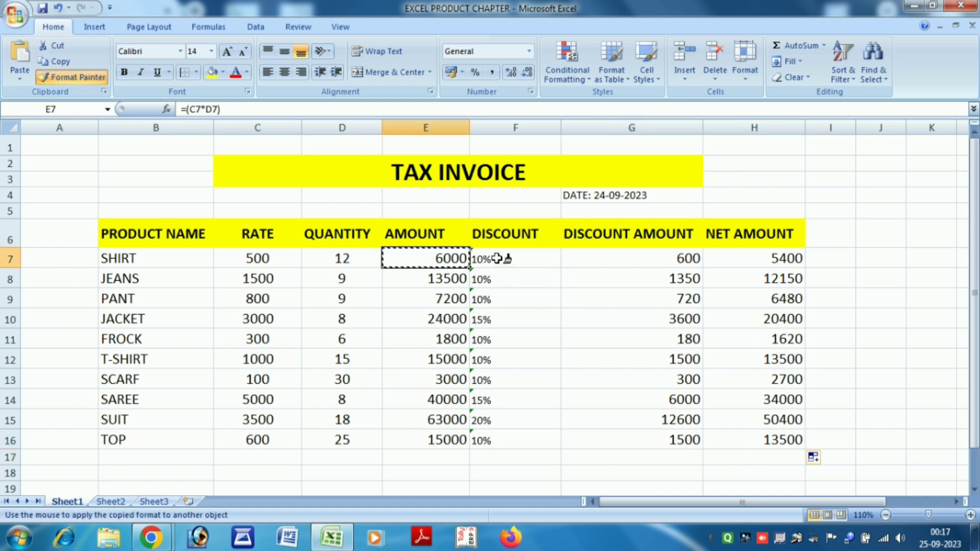
pyautogui.moveTo(497, 258)
pyautogui.mouseDown()
pyautogui.moveTo(525, 446)
pyautogui.moveTo(542, 442)
pyautogui.mouseUp()
pyautogui.click(638, 454)
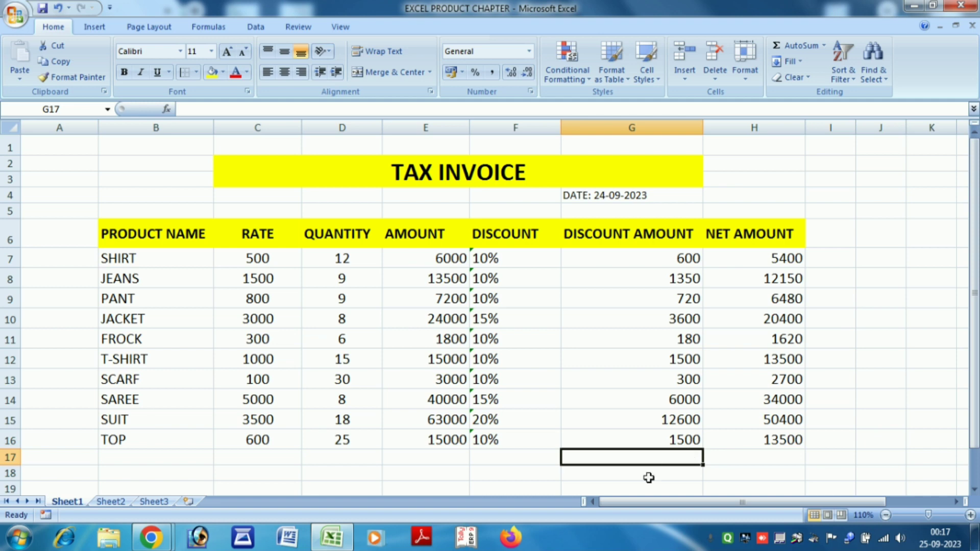
# Add a right-aligned NET PAYABLE label in G17.
pyautogui.write('NET')
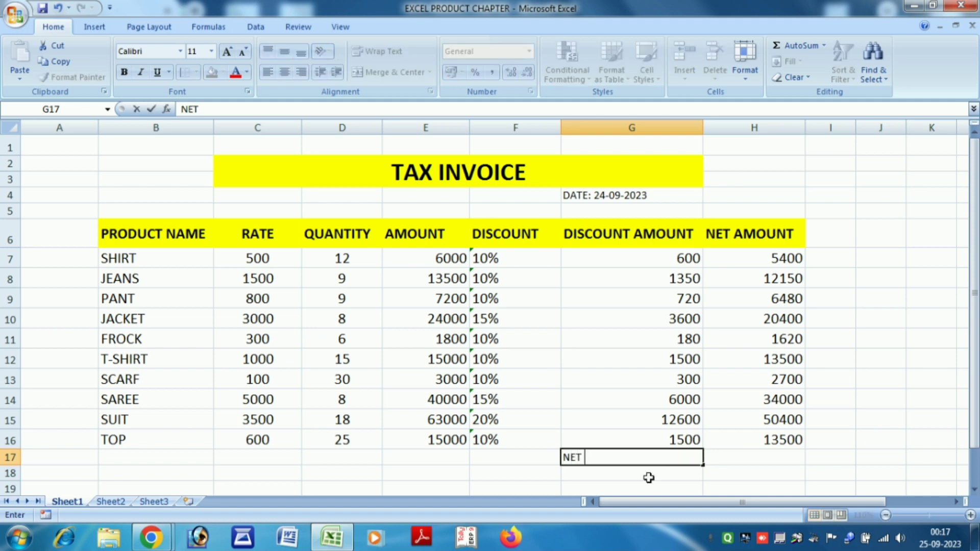
pyautogui.write(' PAYABLE')
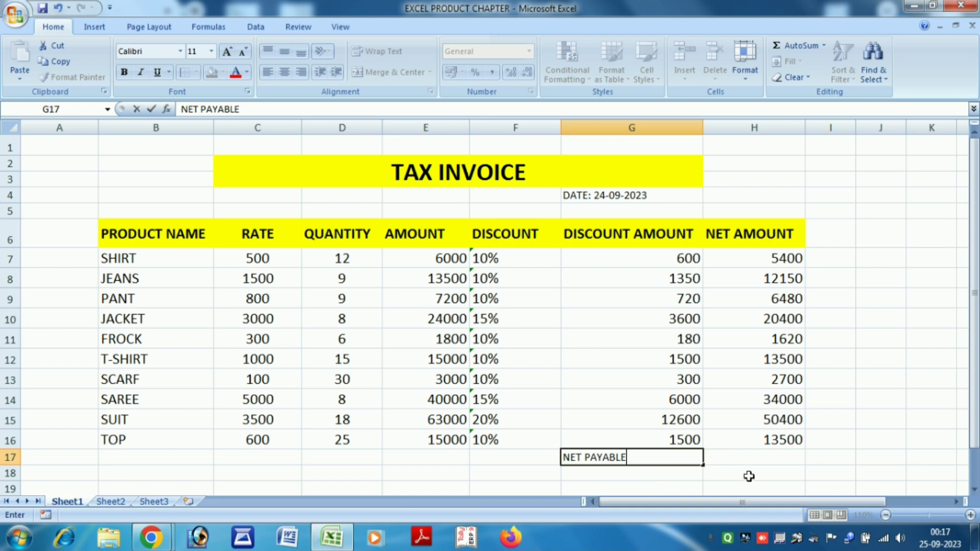
pyautogui.click(744, 459)
pyautogui.click(650, 459)
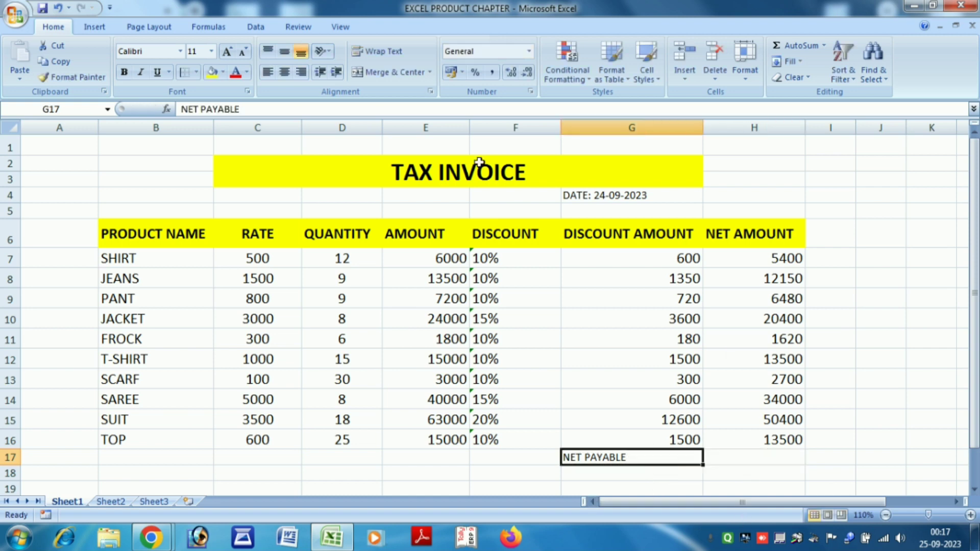
pyautogui.click(302, 77)
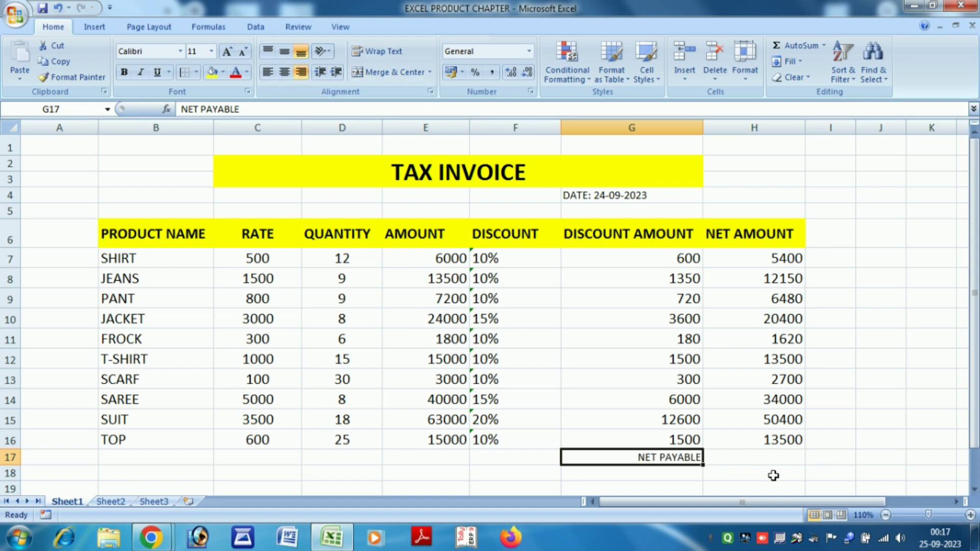
# Total H7:H16 with AutoSum in H17, giving 160150.
pyautogui.click(742, 463)
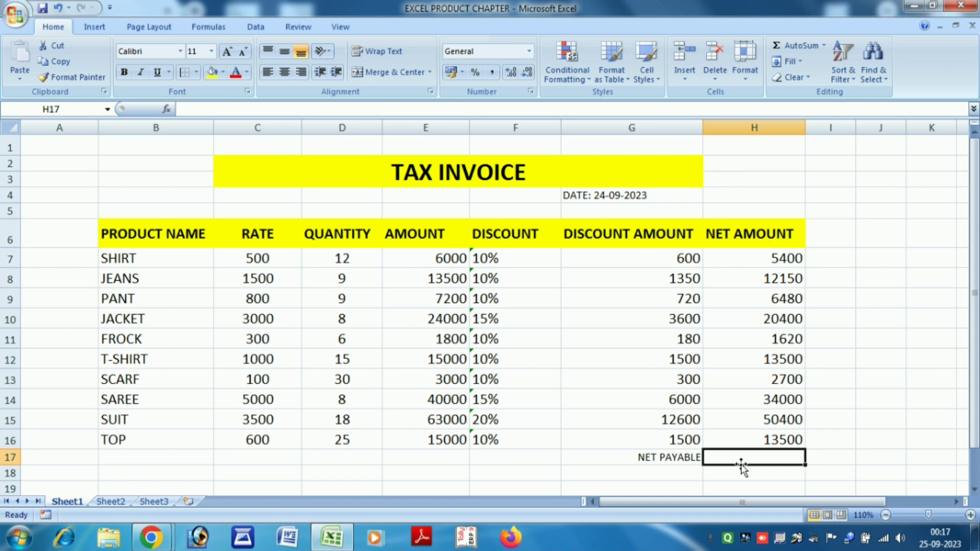
pyautogui.hotkey('alt', '=')
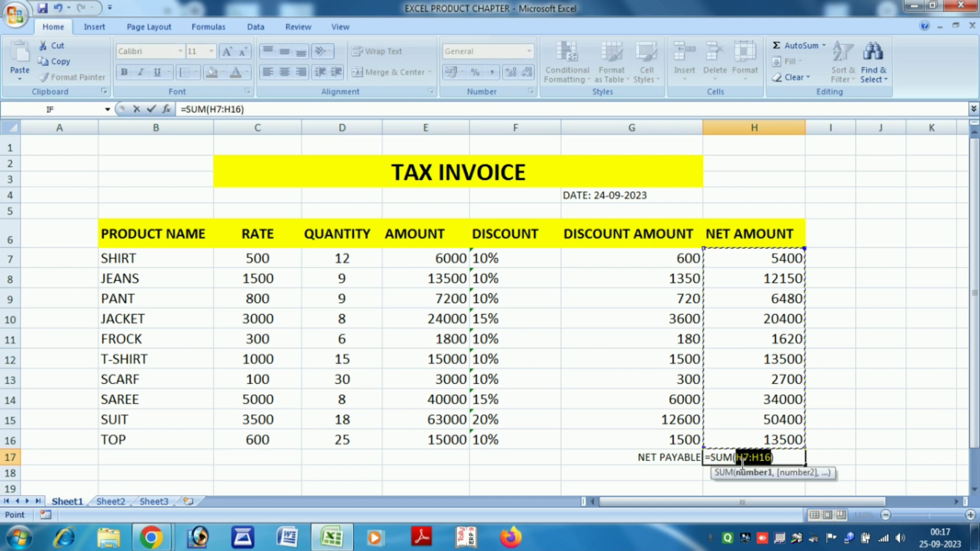
pyautogui.press('Return')
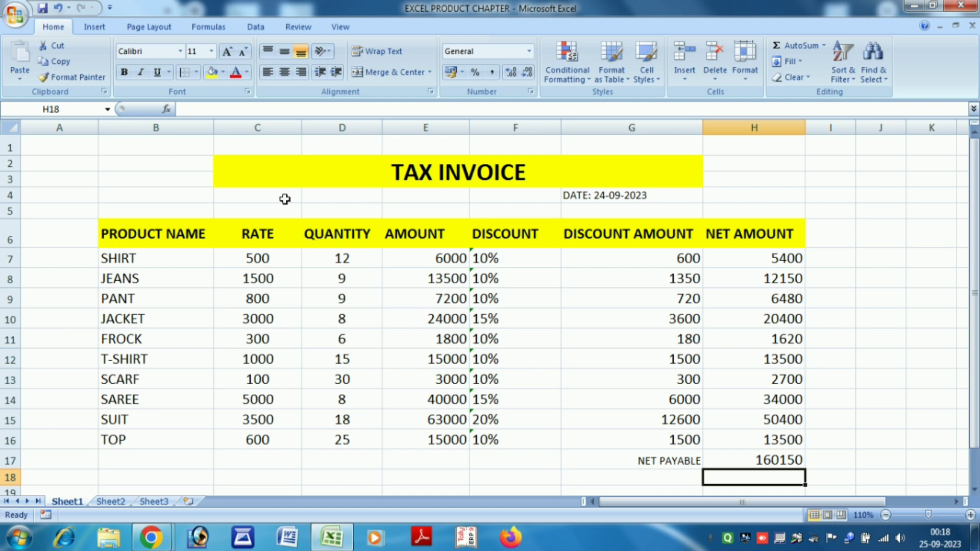
# Open the invoice in Print Preview from the Office button's Print menu.
pyautogui.click(17, 16)
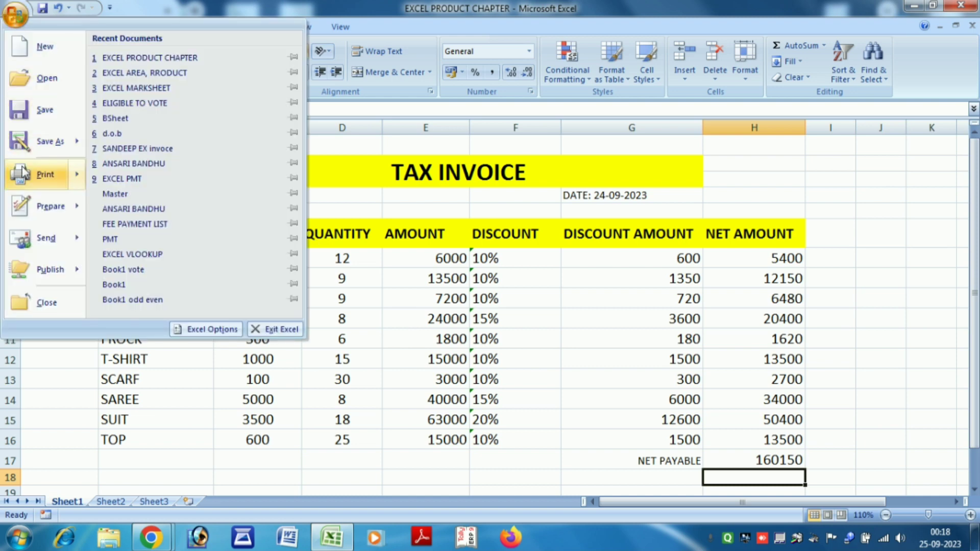
pyautogui.moveTo(29, 179)
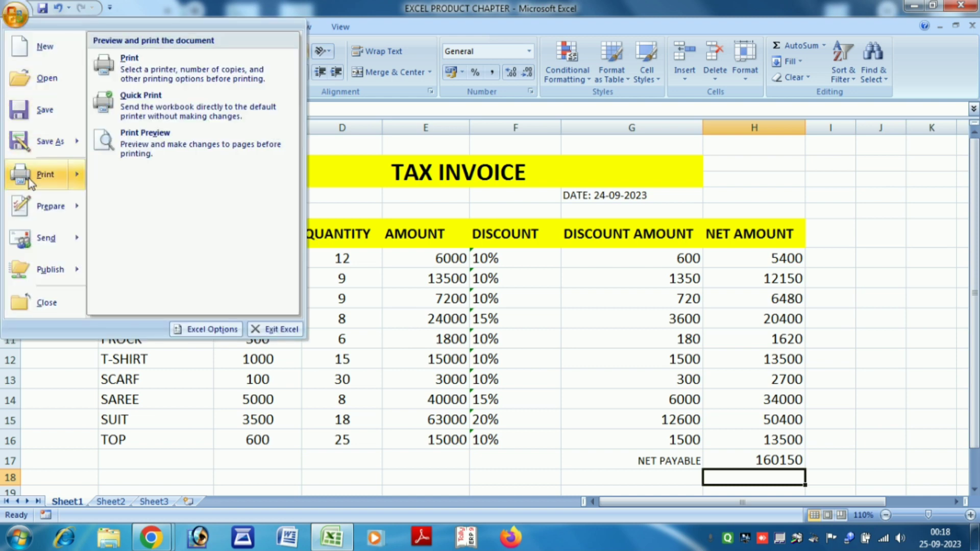
pyautogui.click(140, 156)
# Zoom in on the previewed invoice page, then close Print Preview.
pyautogui.click(539, 189)
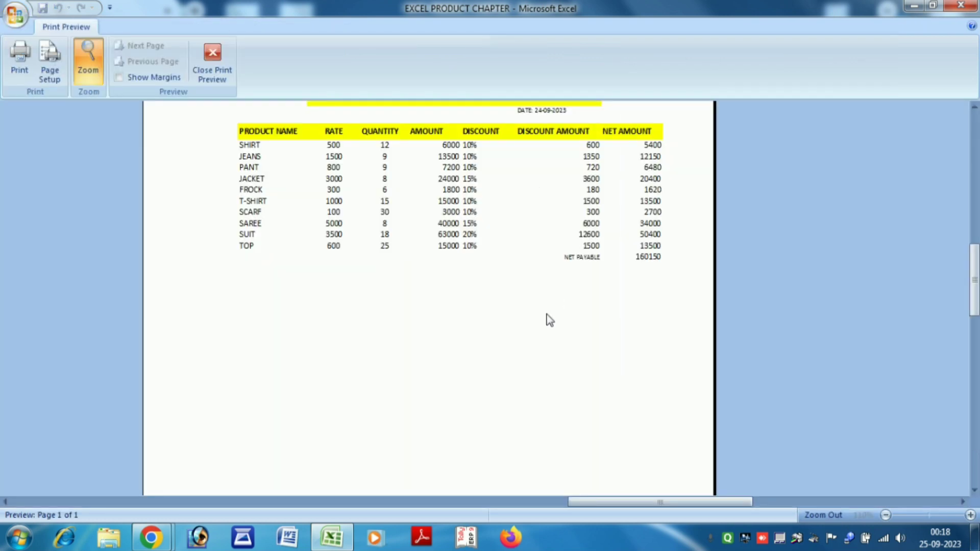
pyautogui.scroll(2, 547, 316)
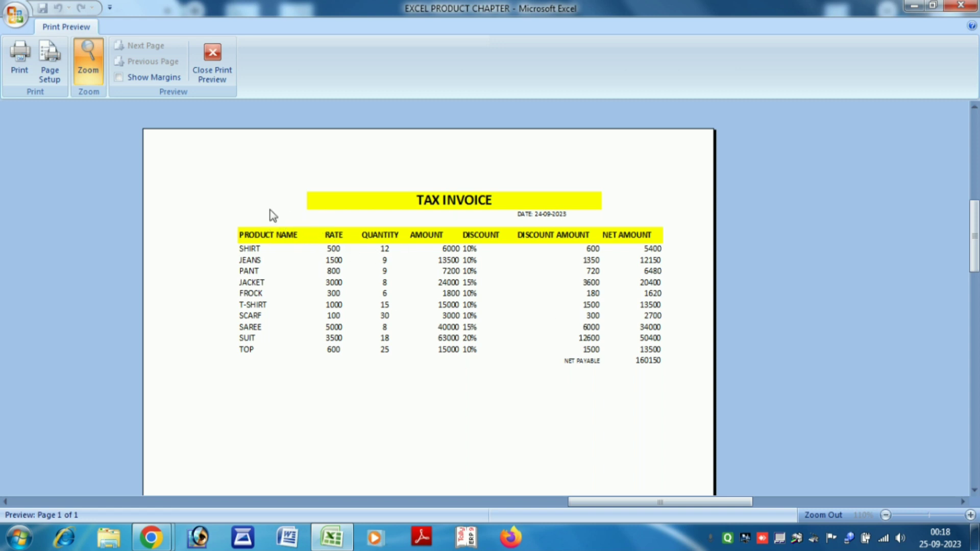
pyautogui.click(212, 57)
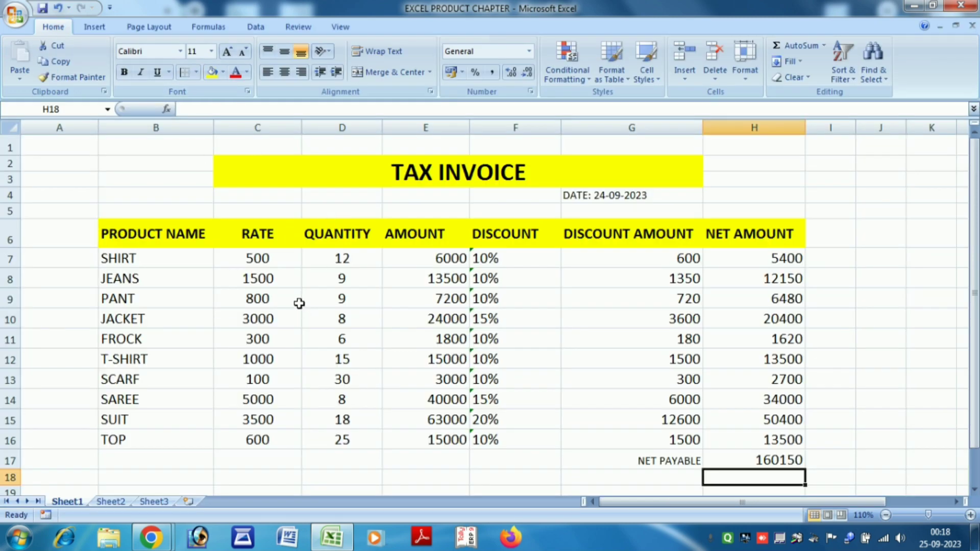
# Select the table columns B through H in turn and add a Left/Right border to NET AMOUNT H6:H16.
pyautogui.moveTo(137, 235); pyautogui.dragTo(178, 445)
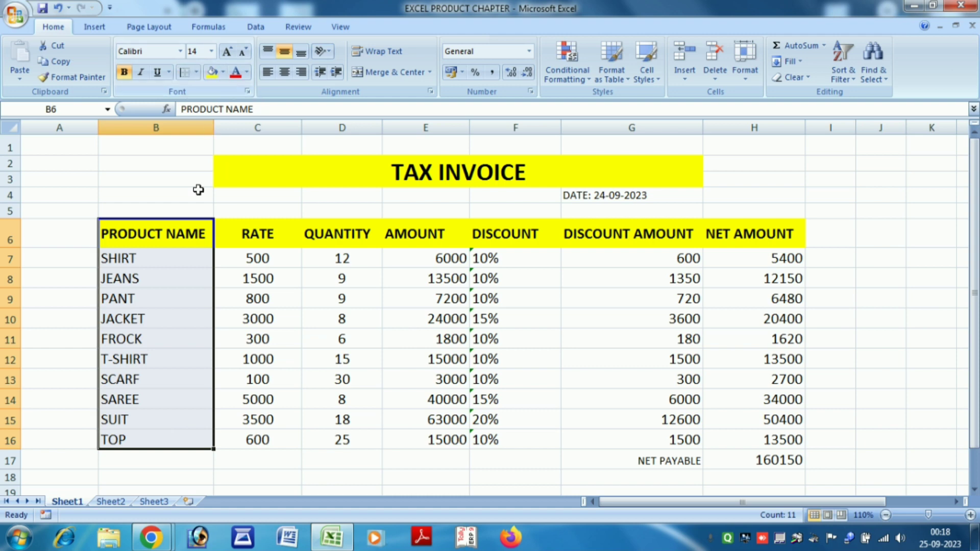
pyautogui.moveTo(240, 227); pyautogui.dragTo(277, 436)
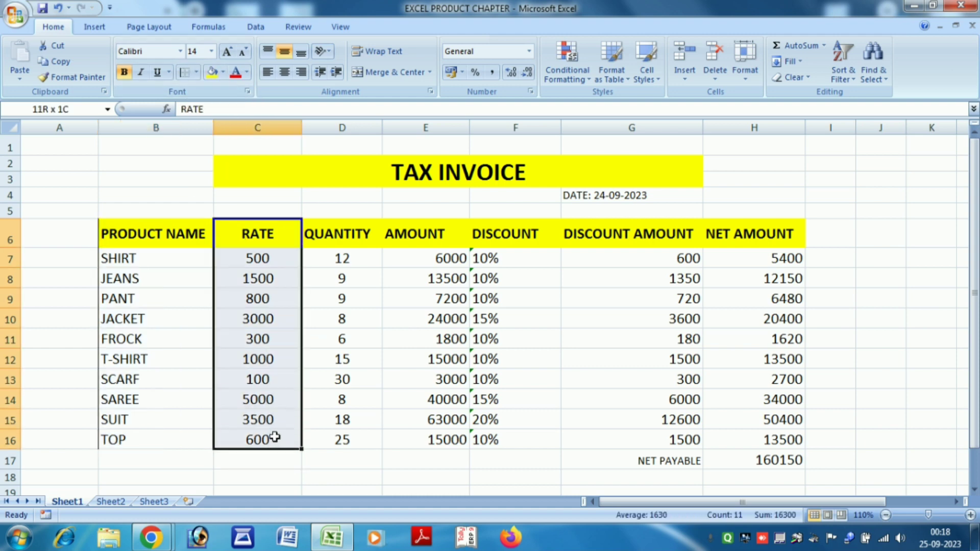
pyautogui.moveTo(337, 232); pyautogui.dragTo(370, 440)
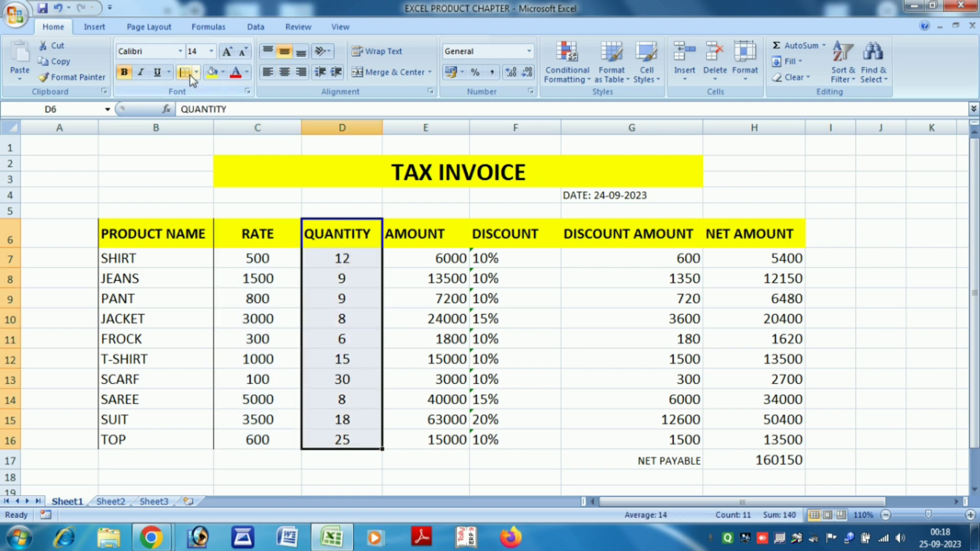
pyautogui.moveTo(425, 223); pyautogui.dragTo(462, 439)
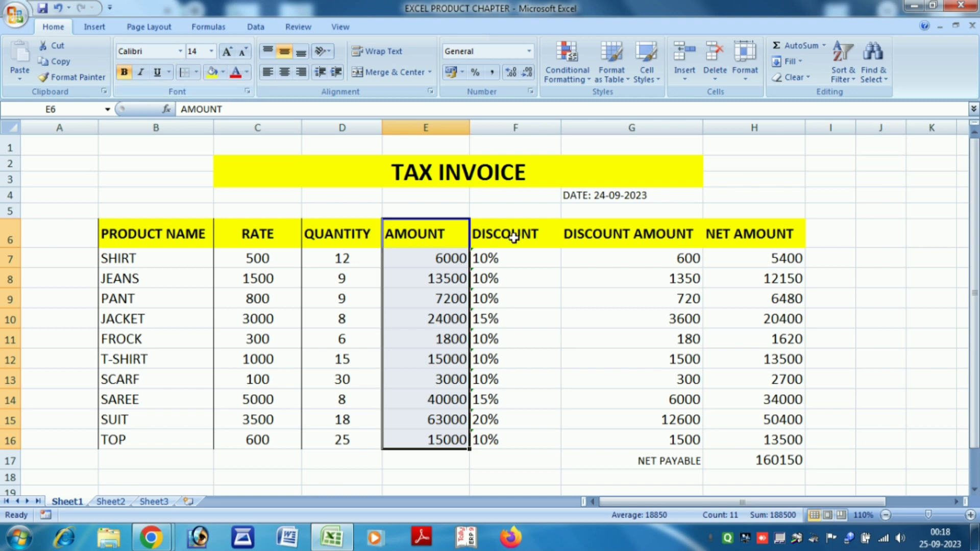
pyautogui.moveTo(518, 236); pyautogui.dragTo(553, 440)
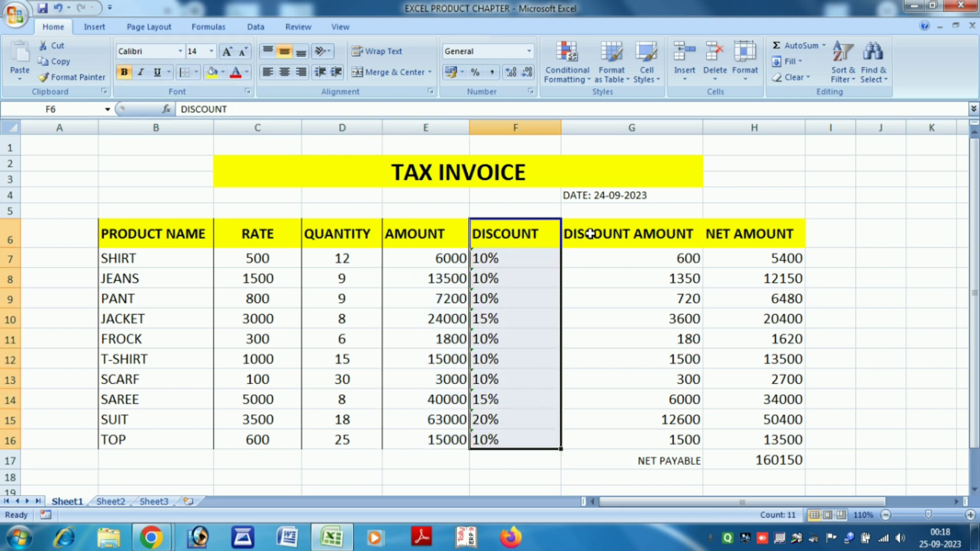
pyautogui.moveTo(591, 234); pyautogui.dragTo(684, 442)
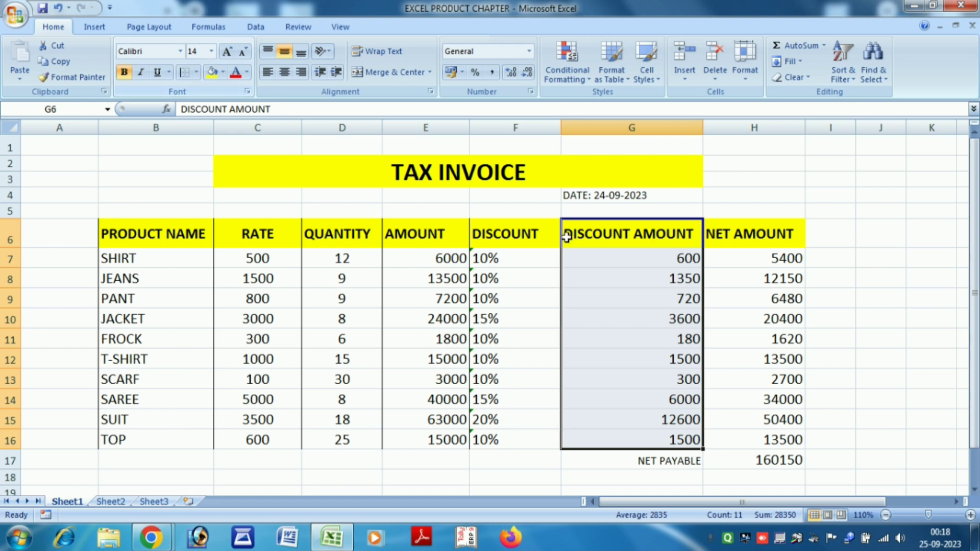
pyautogui.moveTo(740, 234); pyautogui.dragTo(803, 439)
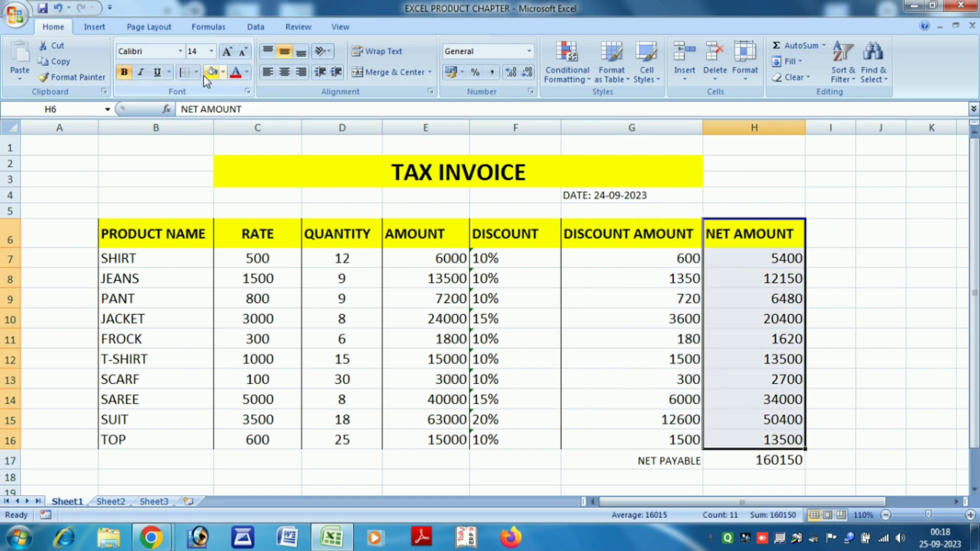
pyautogui.click(773, 278)
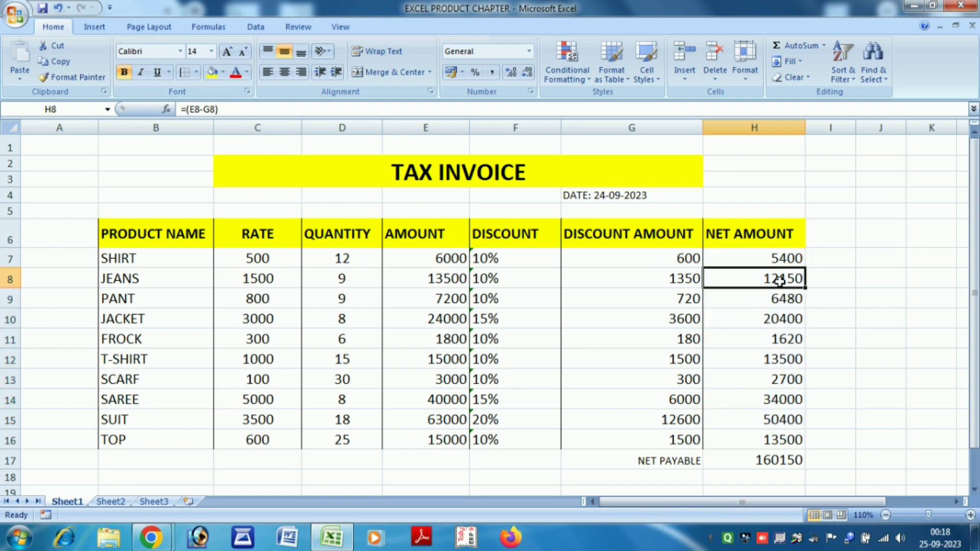
pyautogui.moveTo(741, 228); pyautogui.dragTo(778, 431)
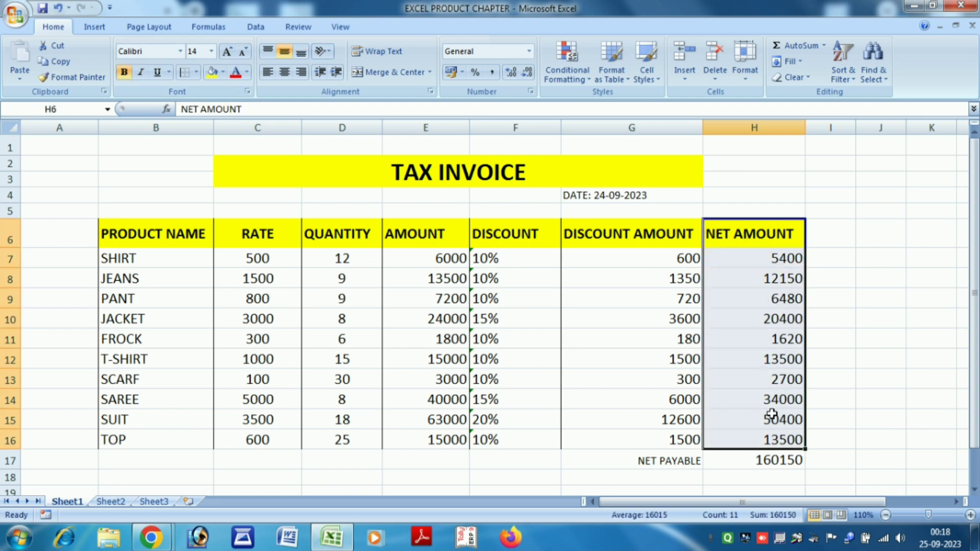
pyautogui.click(196, 72)
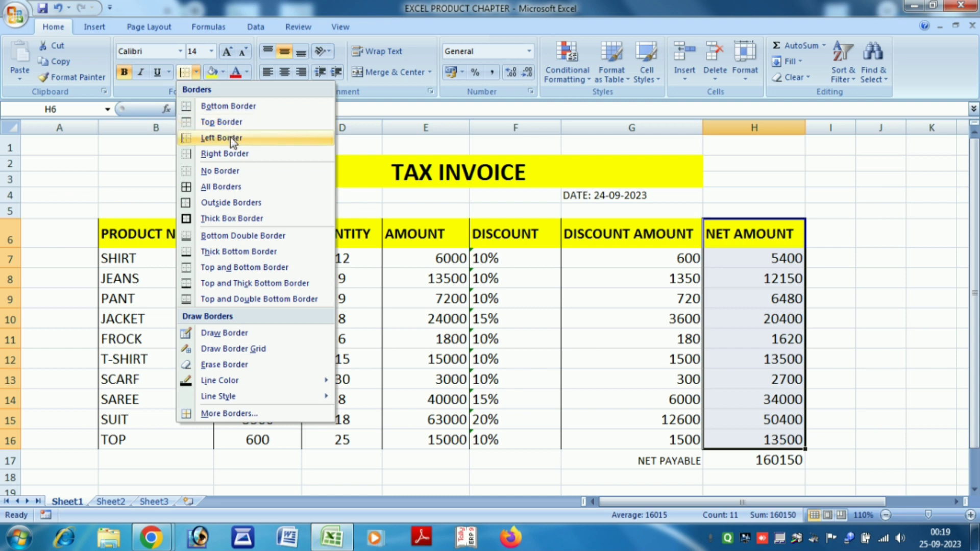
pyautogui.click(230, 153)
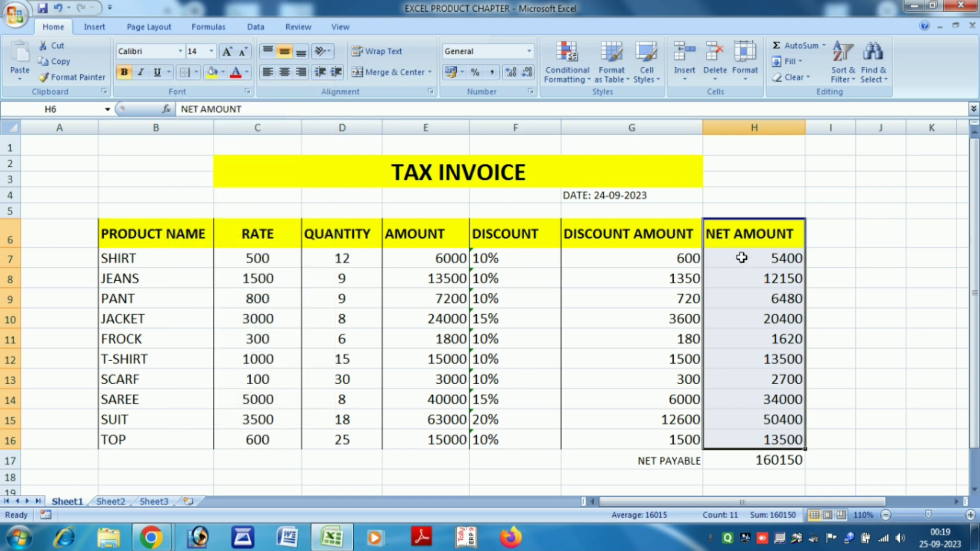
# Add a top border along the header row B6:H6.
pyautogui.moveTo(135, 232); pyautogui.dragTo(732, 235)
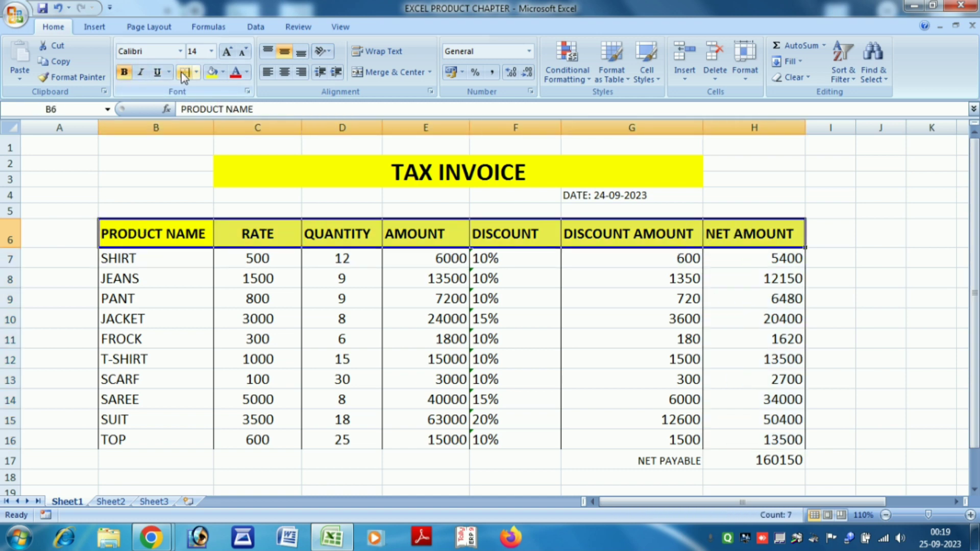
pyautogui.click(195, 72)
pyautogui.click(220, 105)
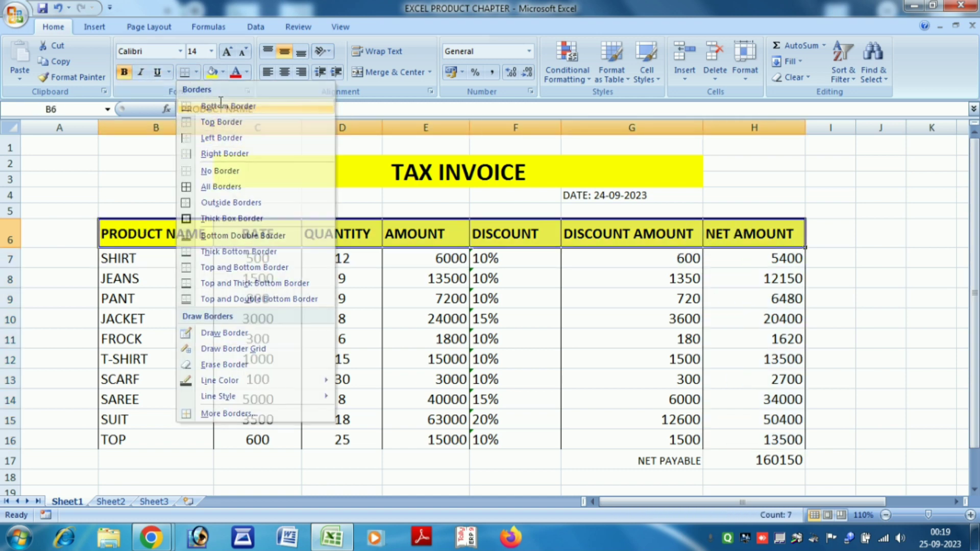
pyautogui.click(196, 72)
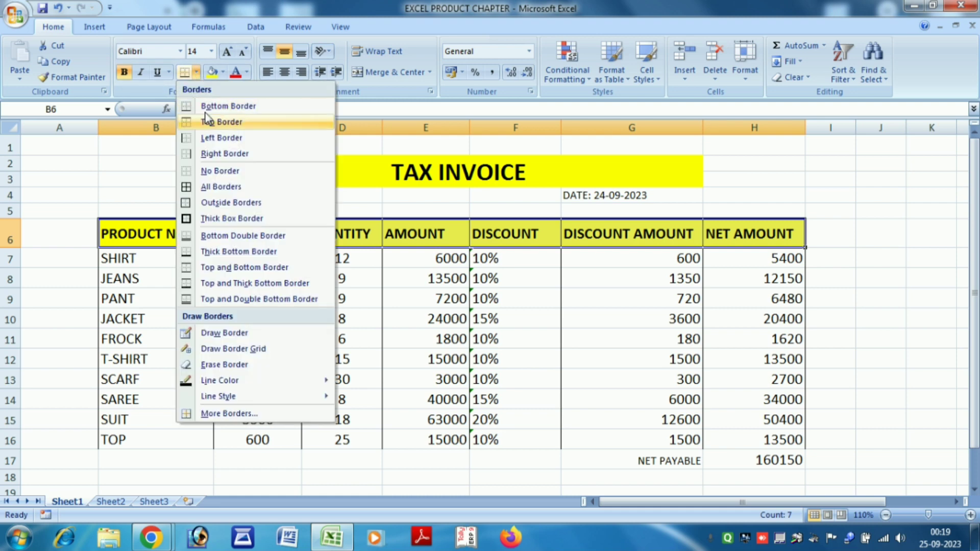
pyautogui.click(122, 256)
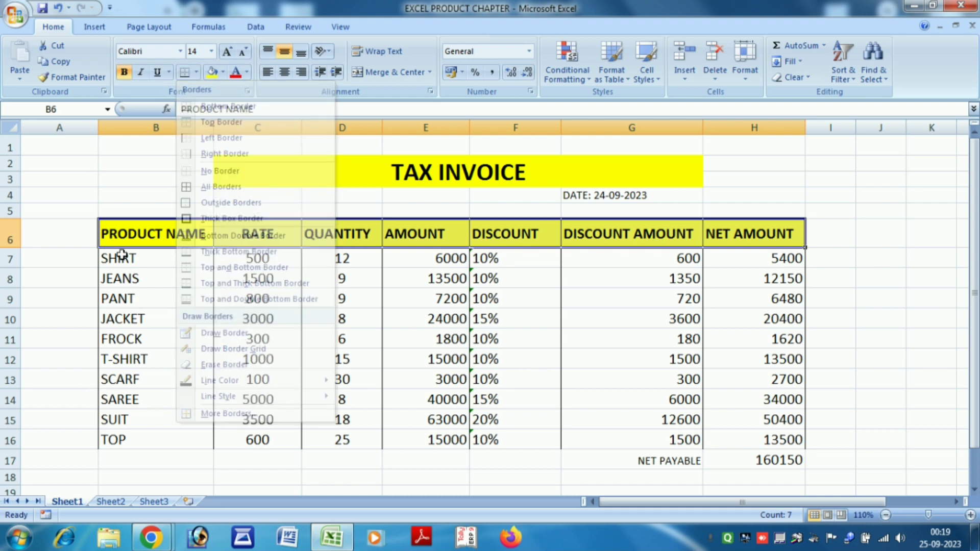
pyautogui.moveTo(164, 223); pyautogui.dragTo(704, 233)
pyautogui.click(196, 72)
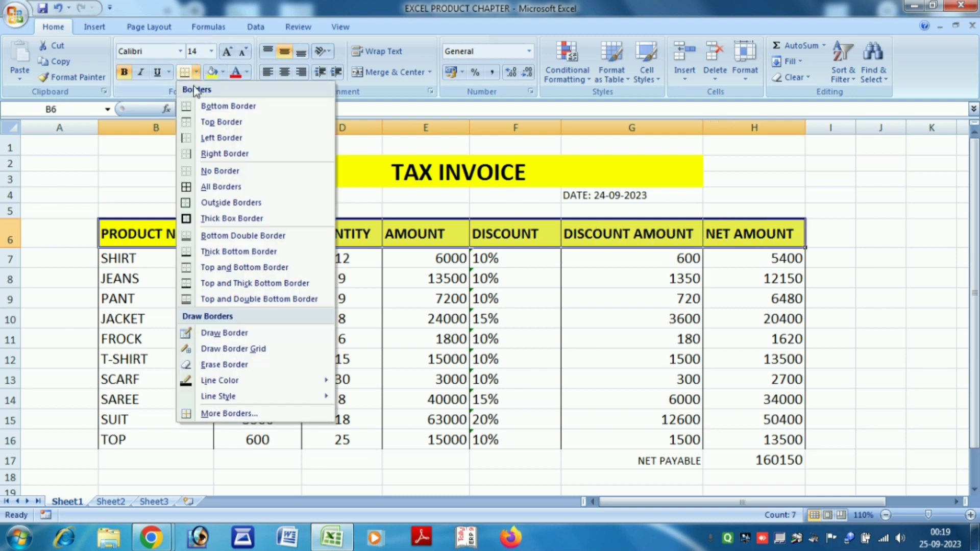
pyautogui.click(213, 123)
pyautogui.click(88, 208)
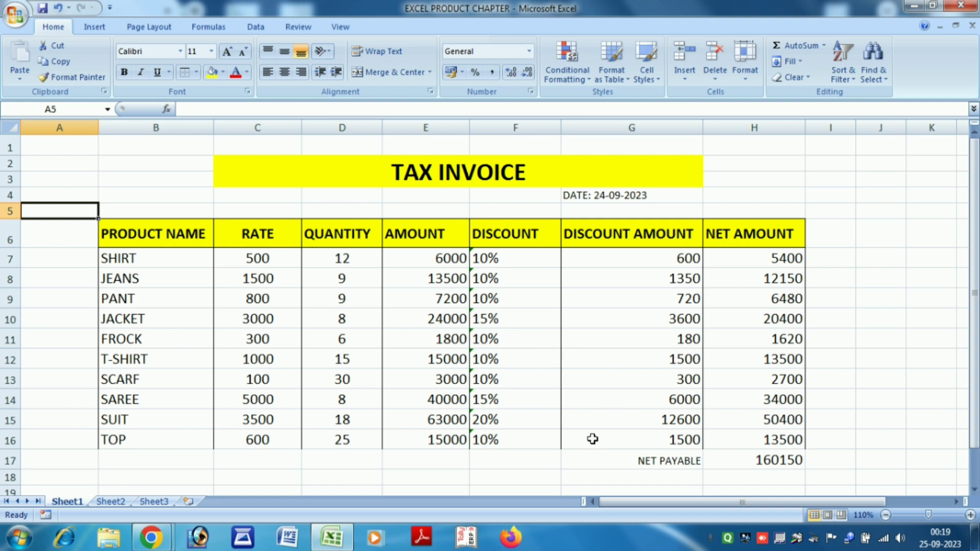
# Add a bottom border under the TOP row B16:H16.
pyautogui.moveTo(592, 439); pyautogui.dragTo(750, 437)
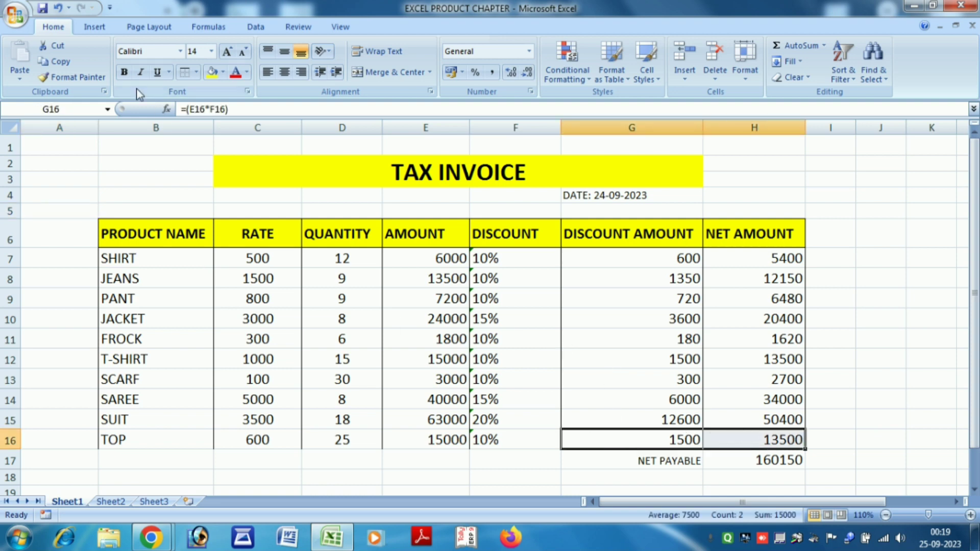
pyautogui.click(196, 72)
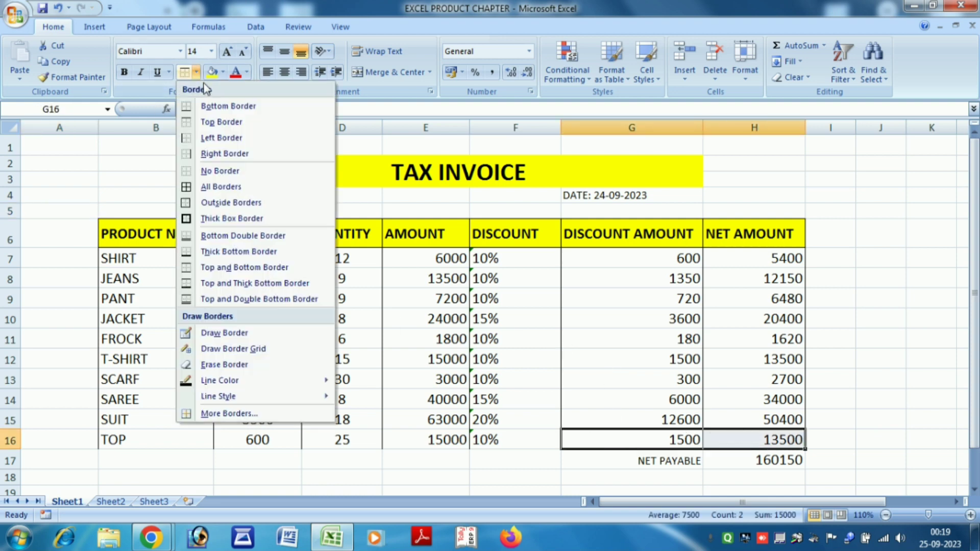
pyautogui.click(115, 428)
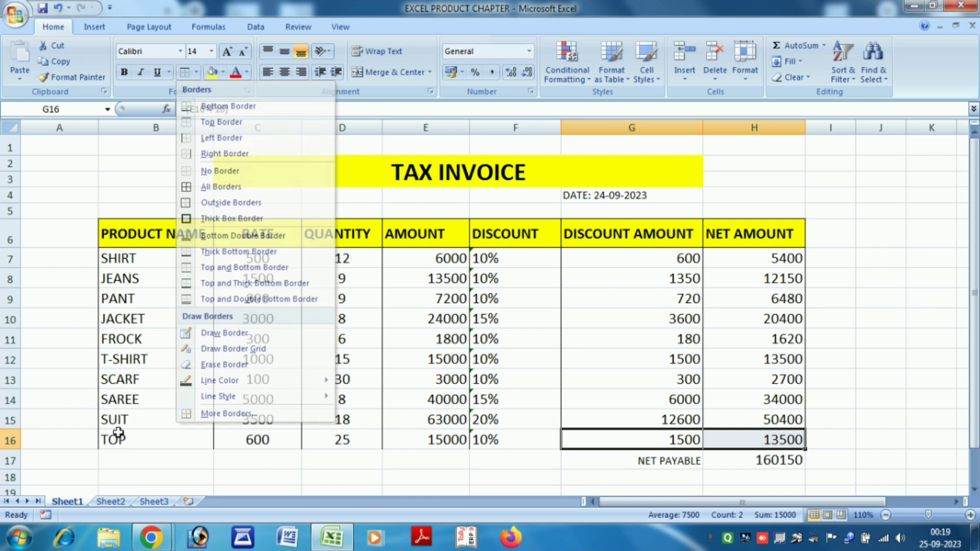
pyautogui.moveTo(122, 434); pyautogui.dragTo(727, 438)
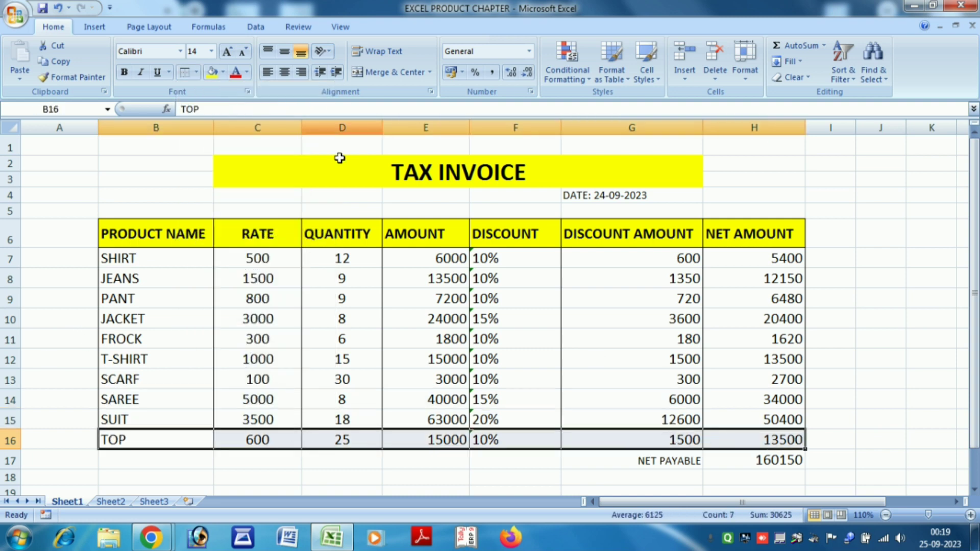
pyautogui.click(196, 73)
pyautogui.click(228, 106)
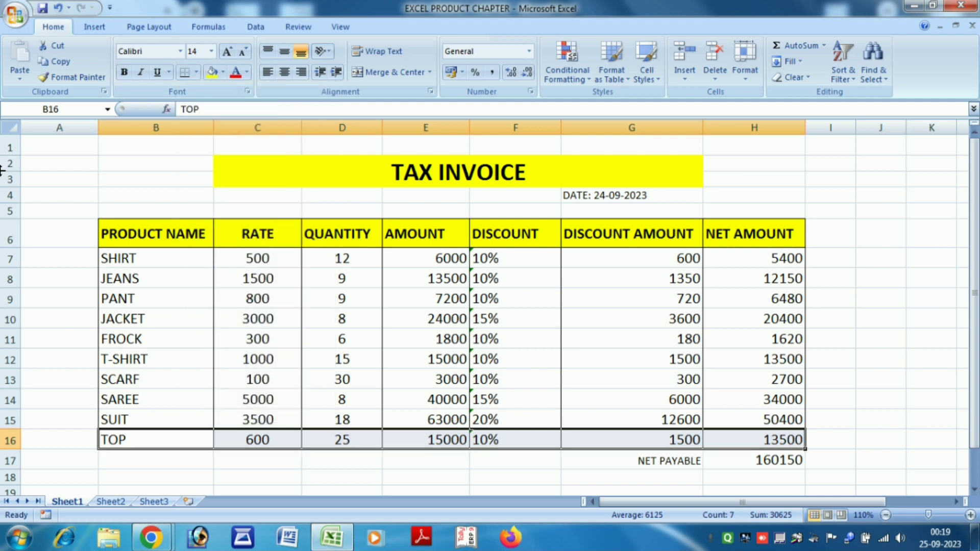
# Drag the DATE: 24-09-2023 entry from G4 to H4 above NET AMOUNT.
pyautogui.click(57, 169)
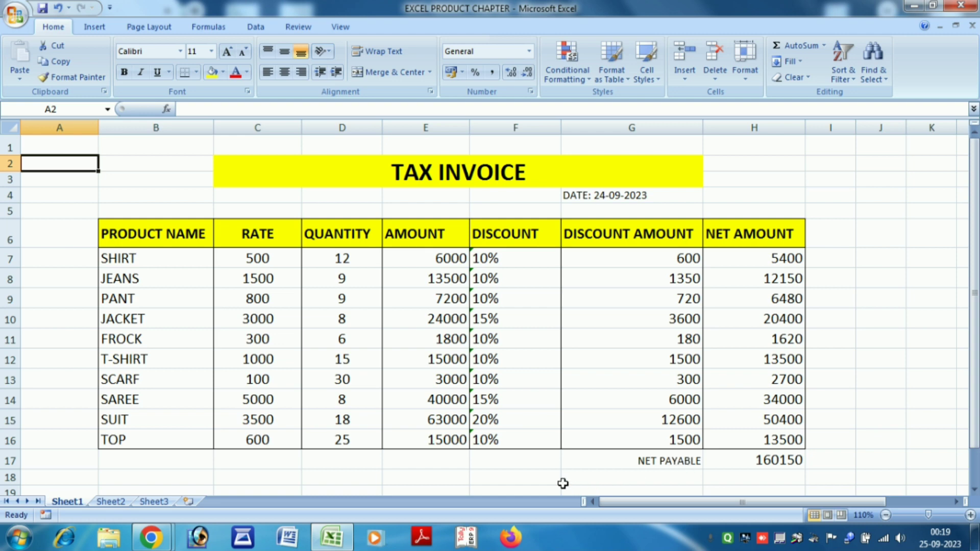
pyautogui.click(601, 198)
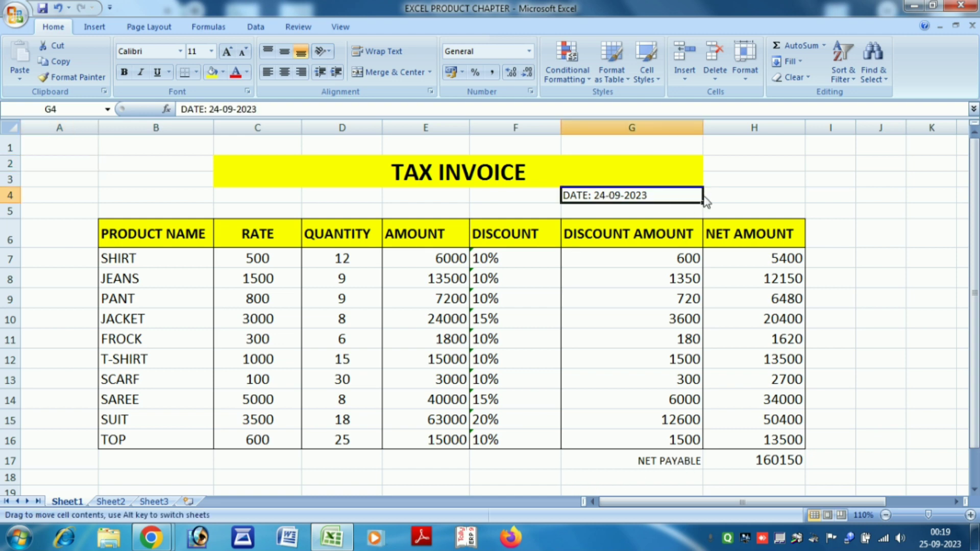
pyautogui.moveTo(704, 200); pyautogui.dragTo(736, 197)
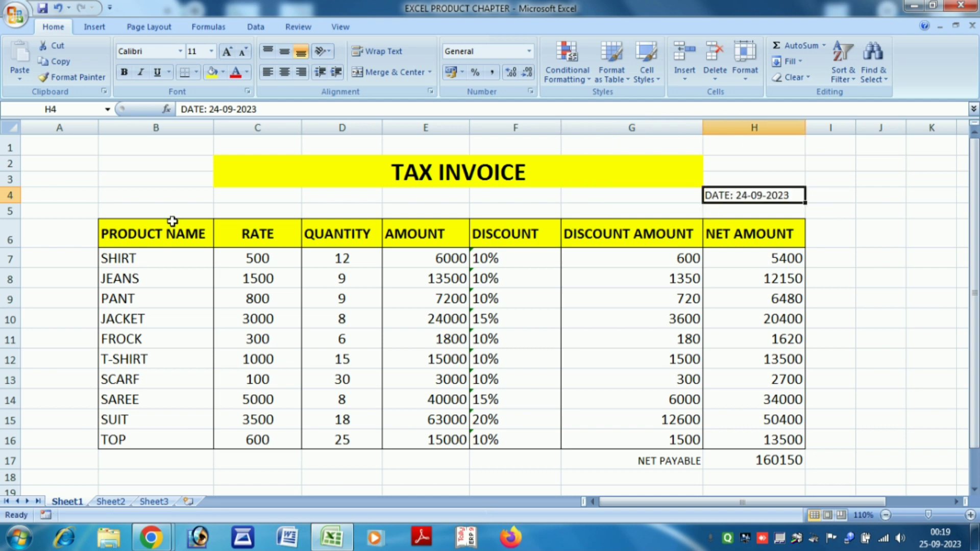
pyautogui.click(15, 14)
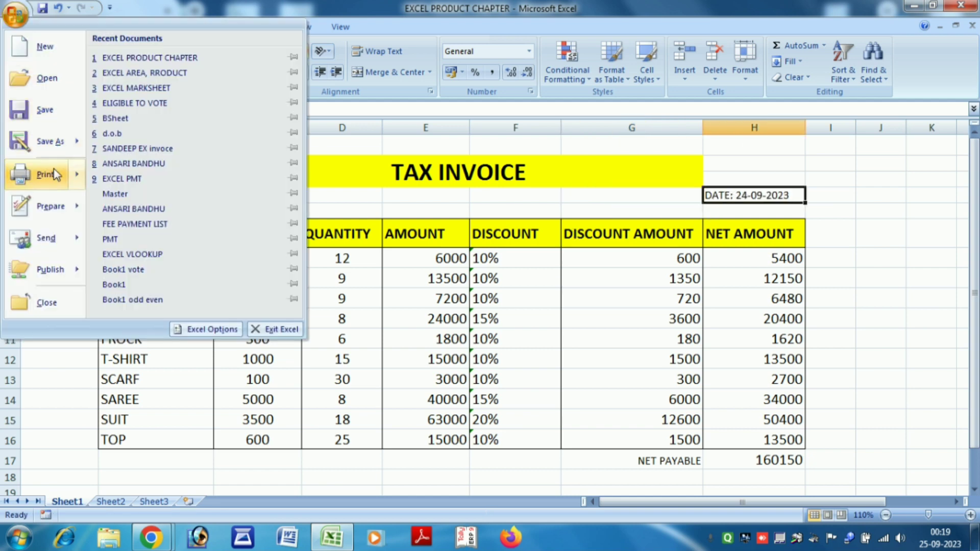
# Open Print Preview and toggle zoom to inspect the bordered invoice on its single page.
pyautogui.moveTo(55, 175)
pyautogui.click(168, 153)
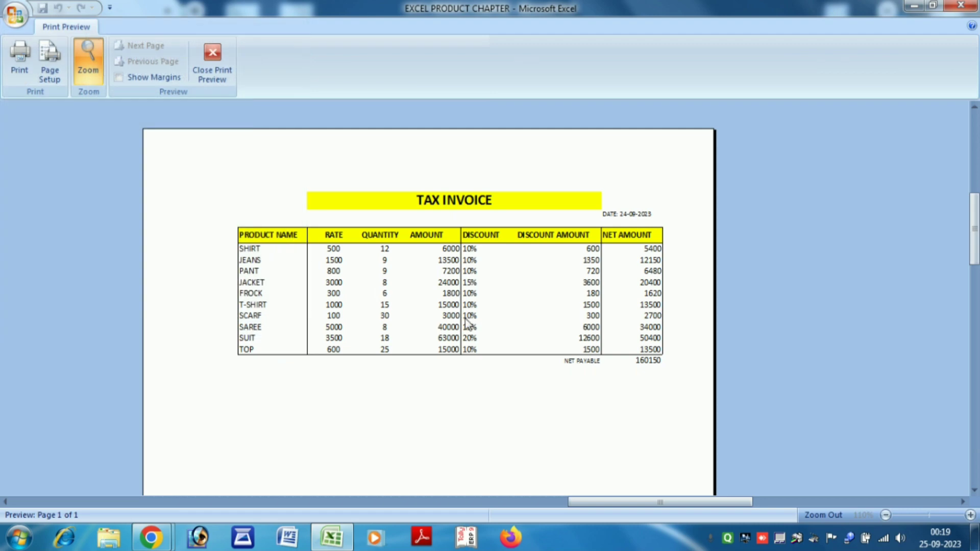
pyautogui.click(509, 312)
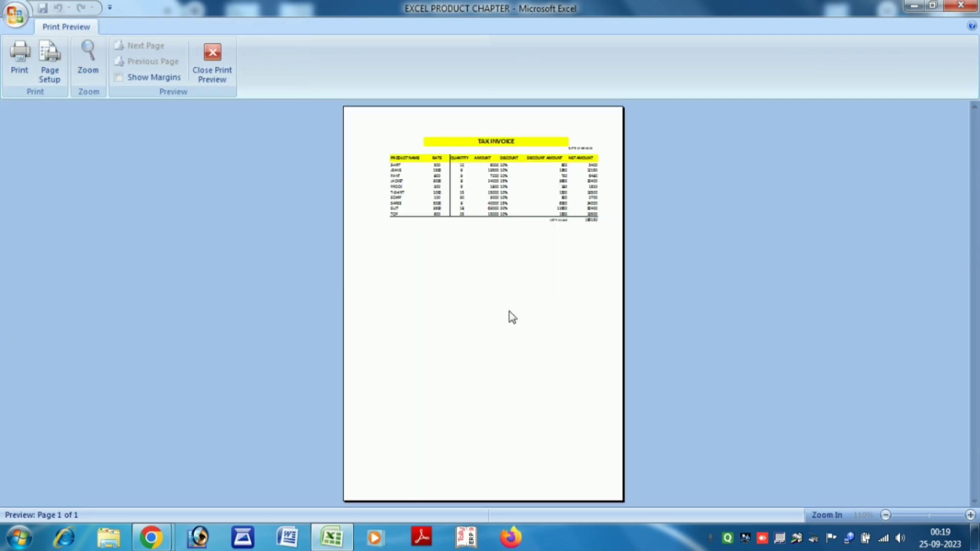
pyautogui.click(510, 223)
pyautogui.scroll(1, 503, 358)
pyautogui.scroll(2, 496, 377)
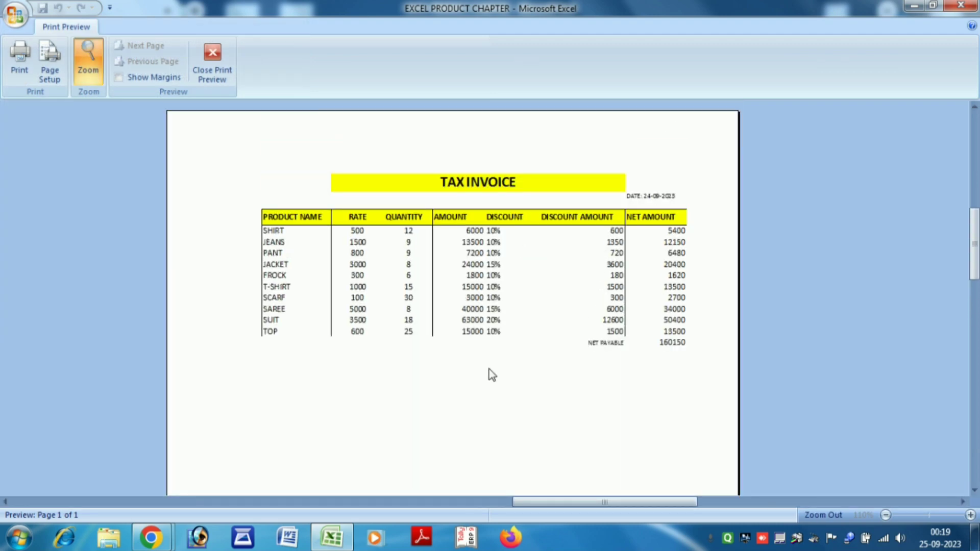
pyautogui.click(490, 253)
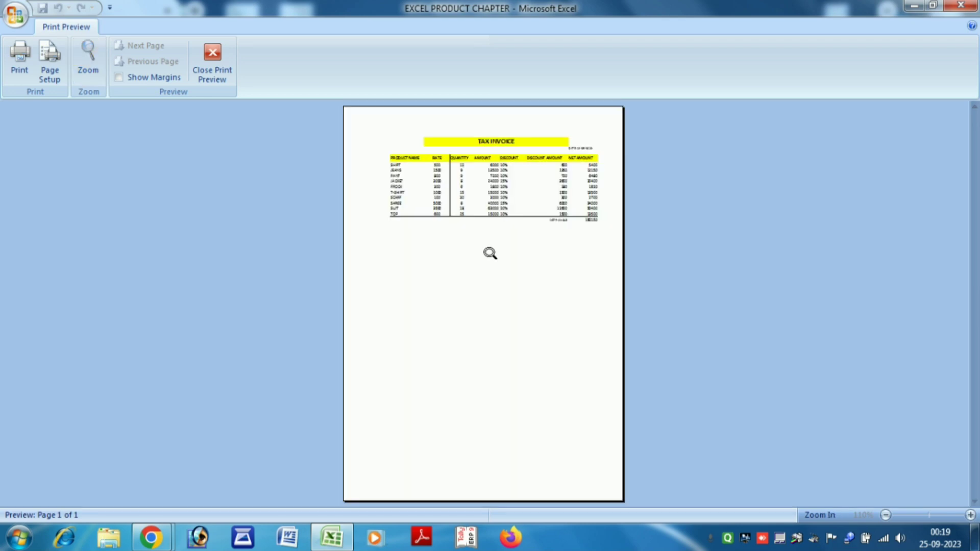
pyautogui.click(489, 255)
pyautogui.click(490, 250)
pyautogui.click(490, 250)
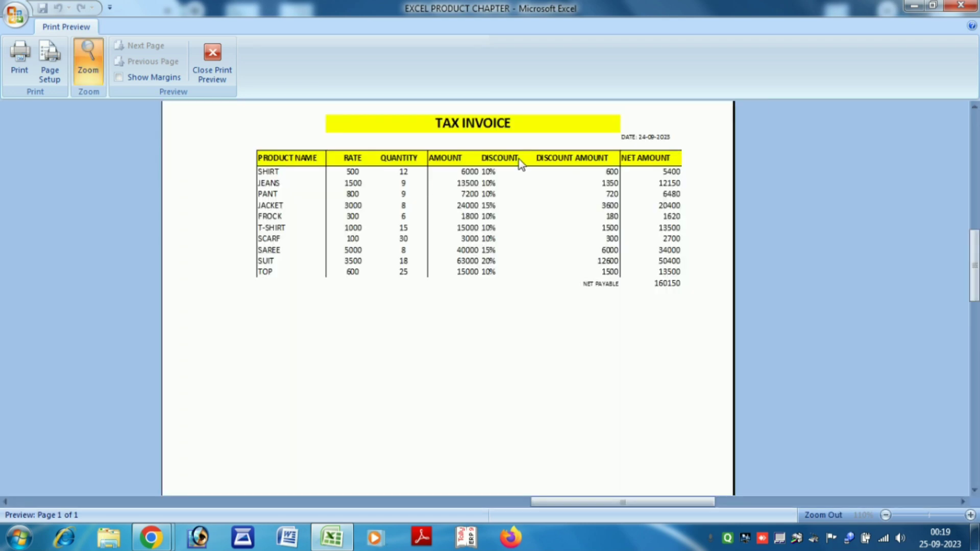
pyautogui.scroll(3, 483, 368)
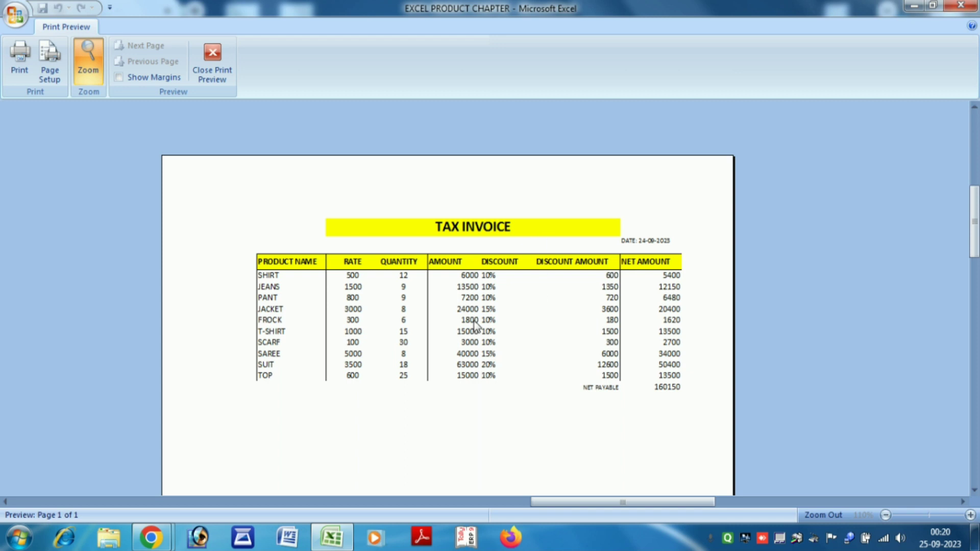
# Close Print Preview and clear the selection on the finished TAX INVOICE sheet.
pyautogui.click(212, 60)
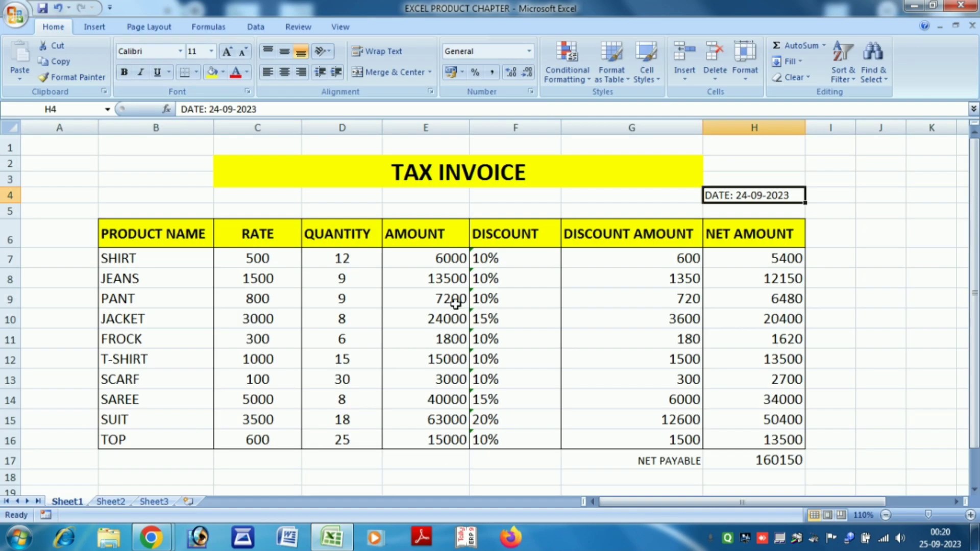
pyautogui.scroll(-3, 503, 411)
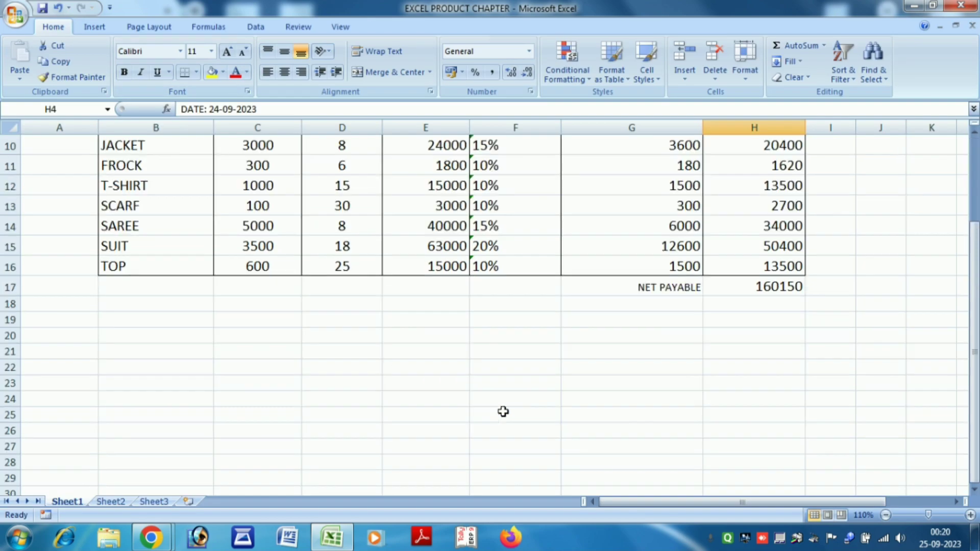
pyautogui.scroll(3, 503, 411)
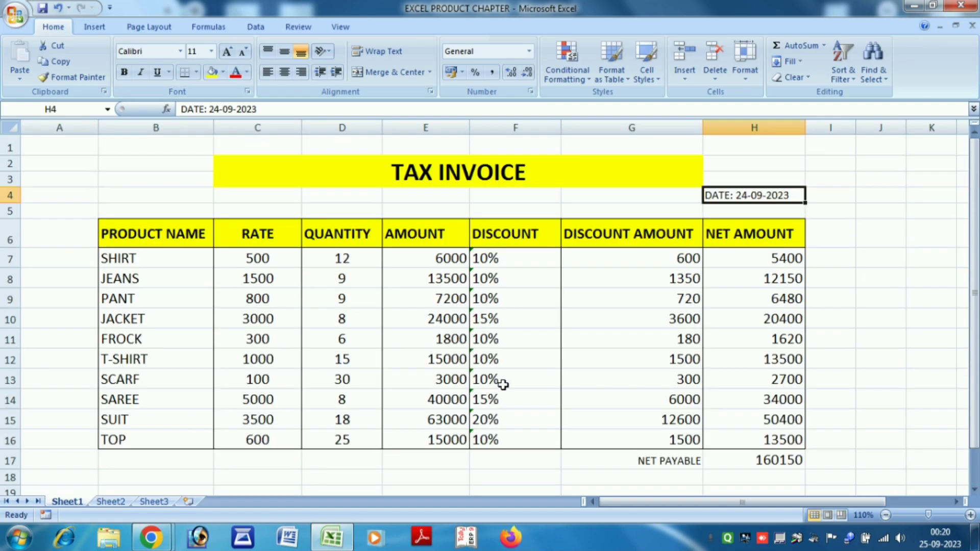
pyautogui.click(607, 212)
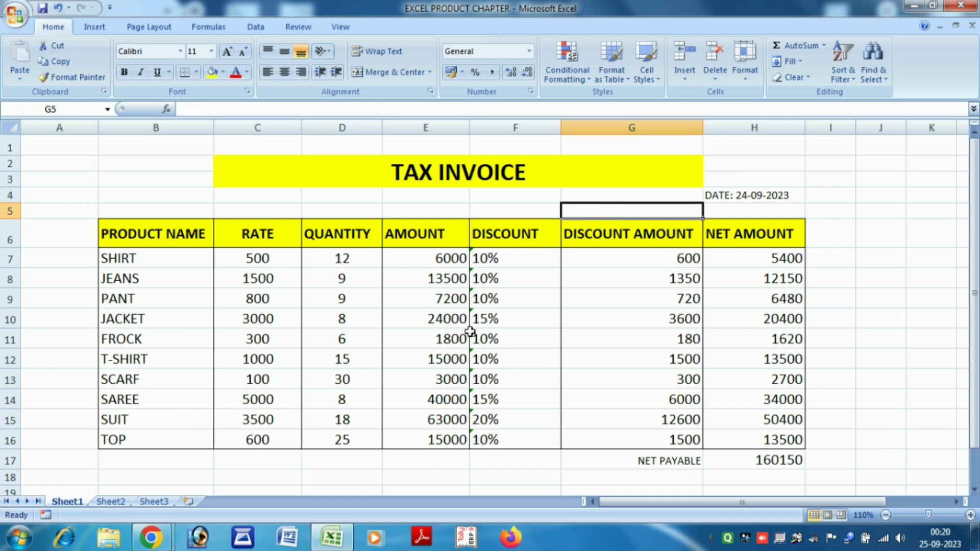
pyautogui.click(930, 305)
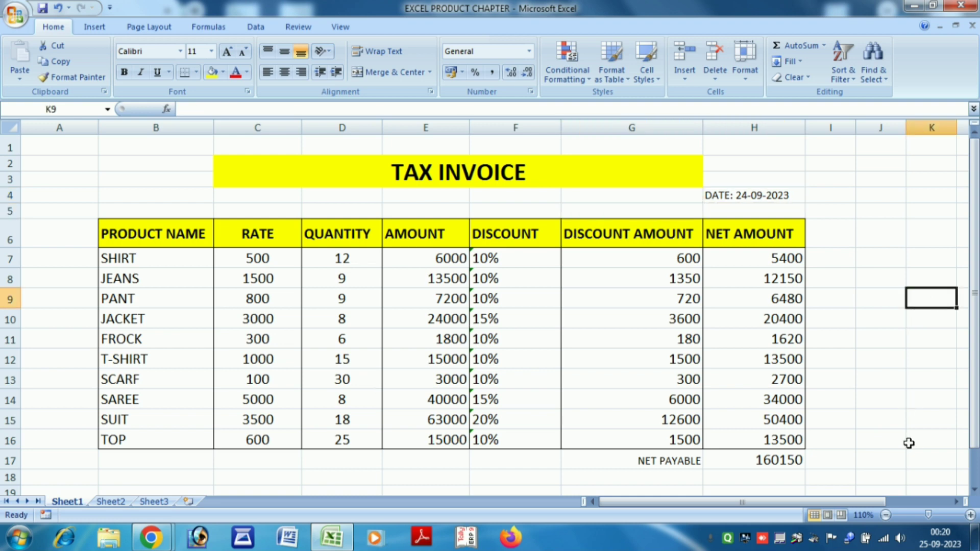